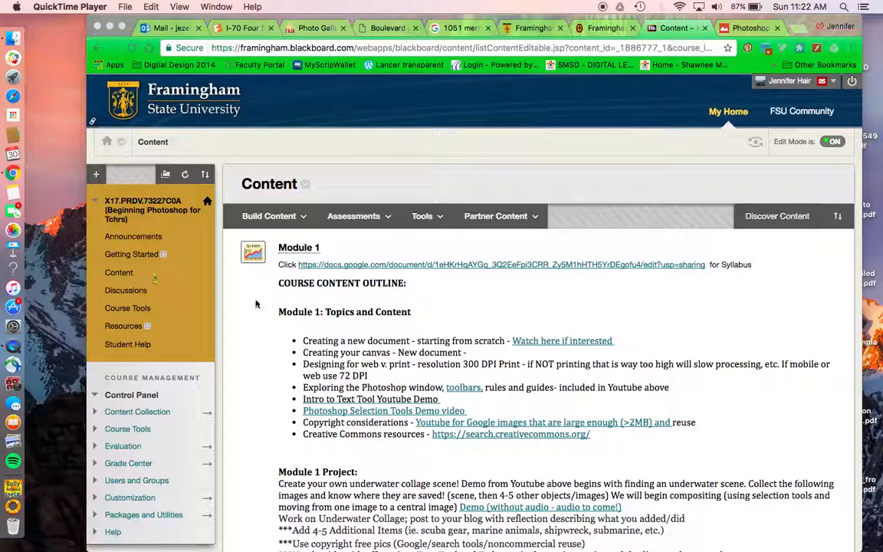
Step: Open the linked mood board example image from the Module 4 final project description and close the duplicate browser tab
scroll(418, 420, down, 20)
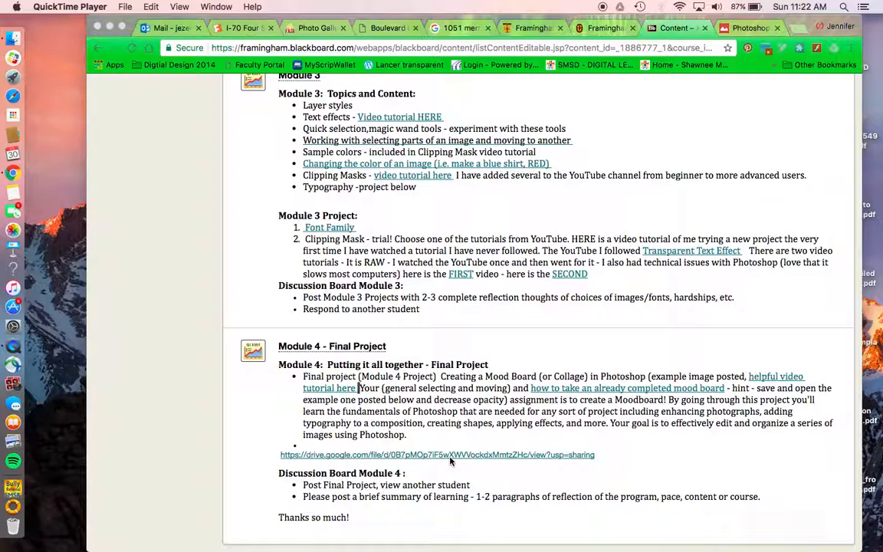
click(450, 458)
click(450, 457)
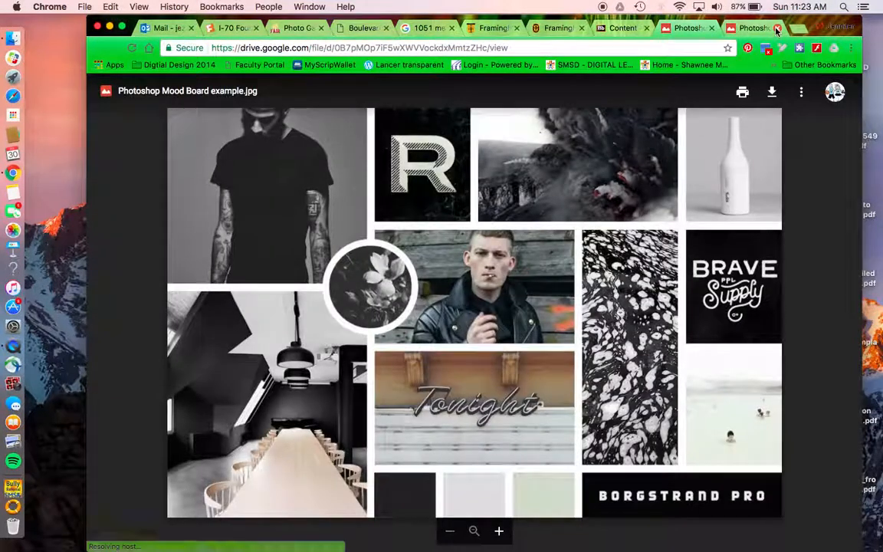
click(777, 29)
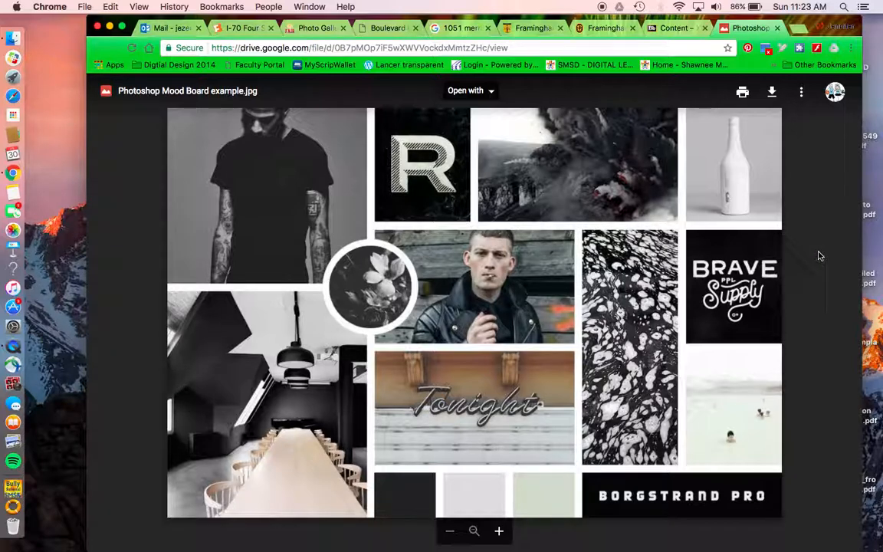
drag(168, 113, 780, 517)
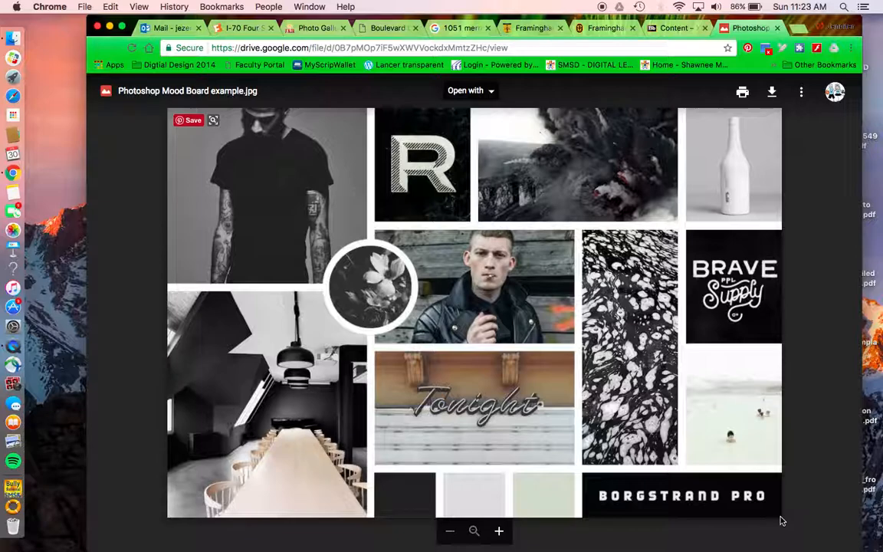
Step: Download the mood board image to the local Desktop as Photoshop Mood Board example.jpg in JPEG format
click(772, 91)
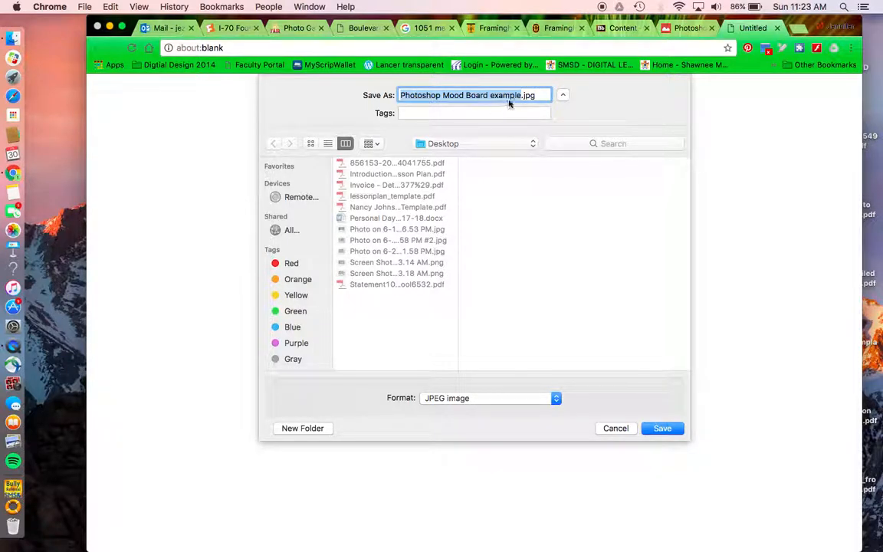
click(450, 151)
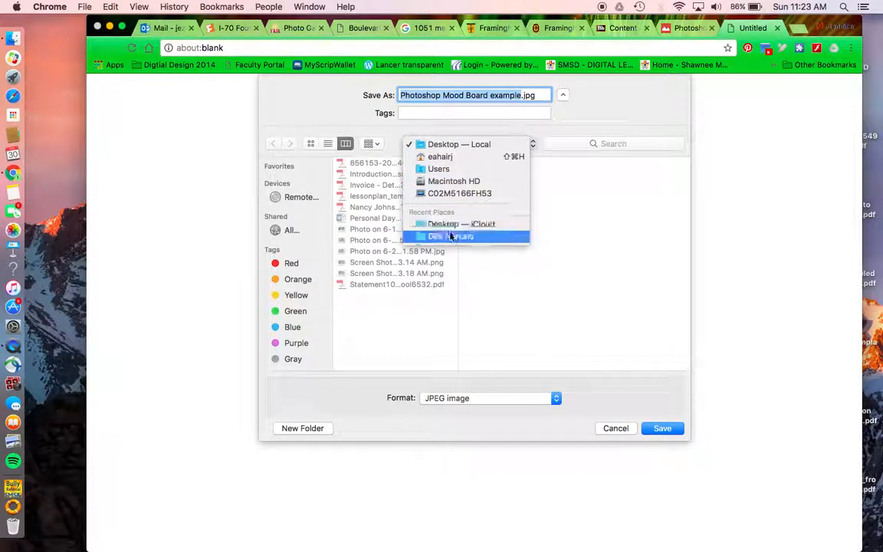
click(444, 146)
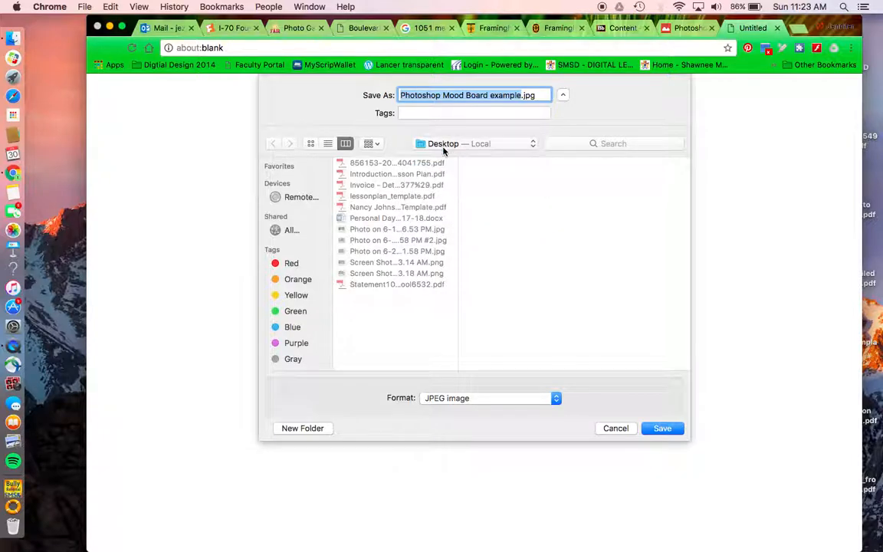
click(662, 429)
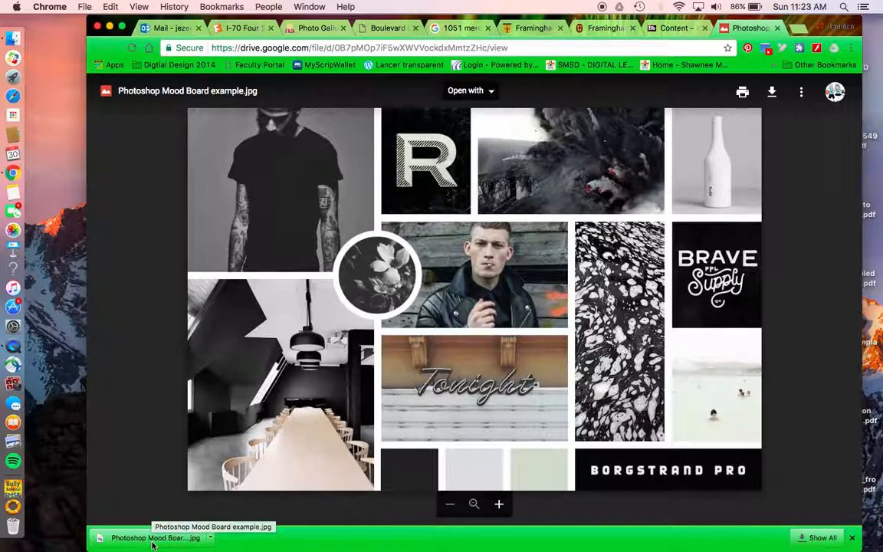
Step: Launch Adobe Photoshop CC 2015.5 and move the floating Layers panel out of the canvas area
click(845, 8)
text(photoshop)
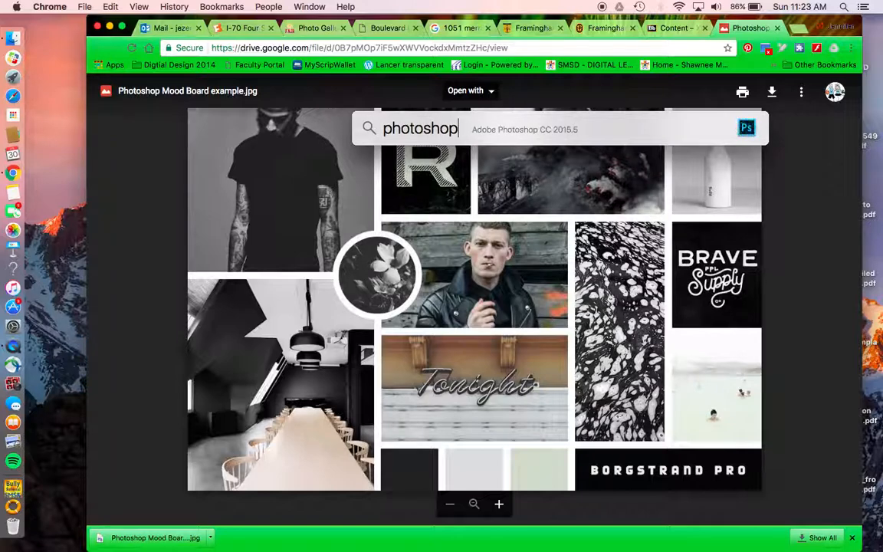
key(Return)
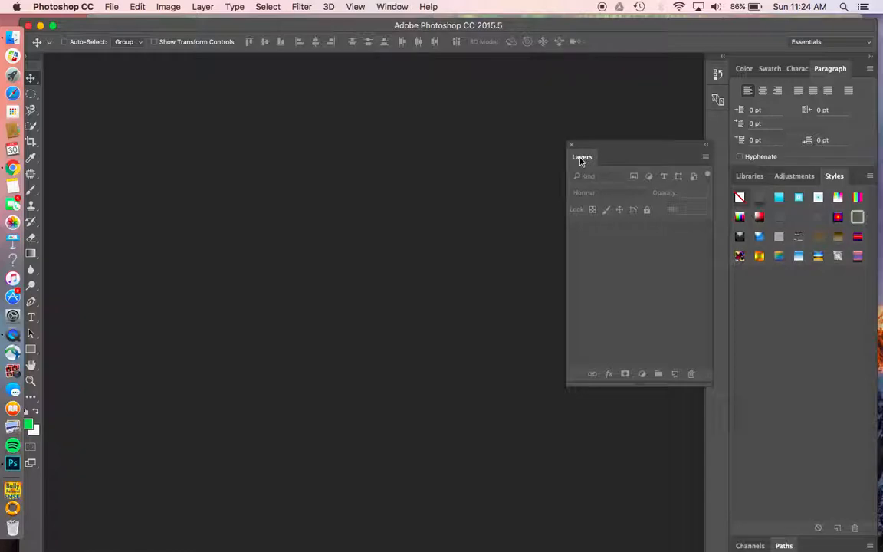
drag(582, 160, 627, 139)
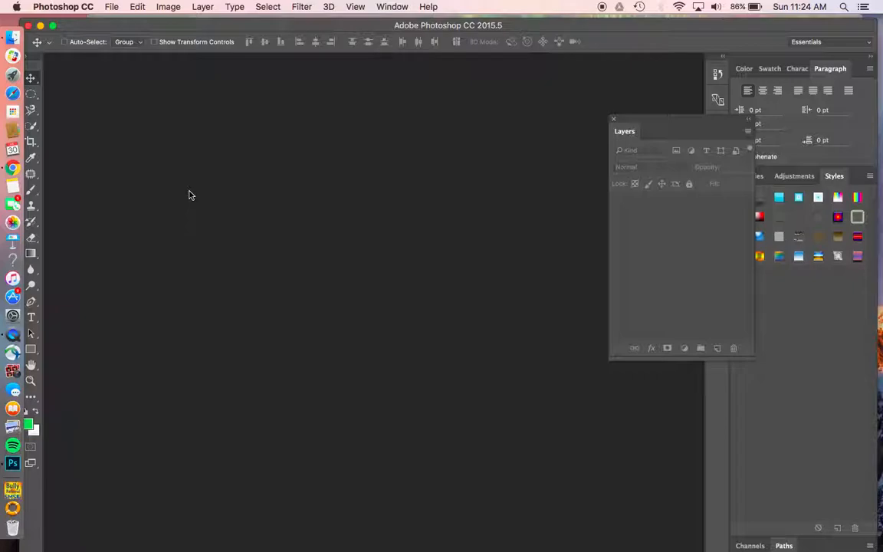
Step: Open Photoshop Mood Board example.jpg from the Desktop and move the floating Layers panel clear of the image
click(112, 7)
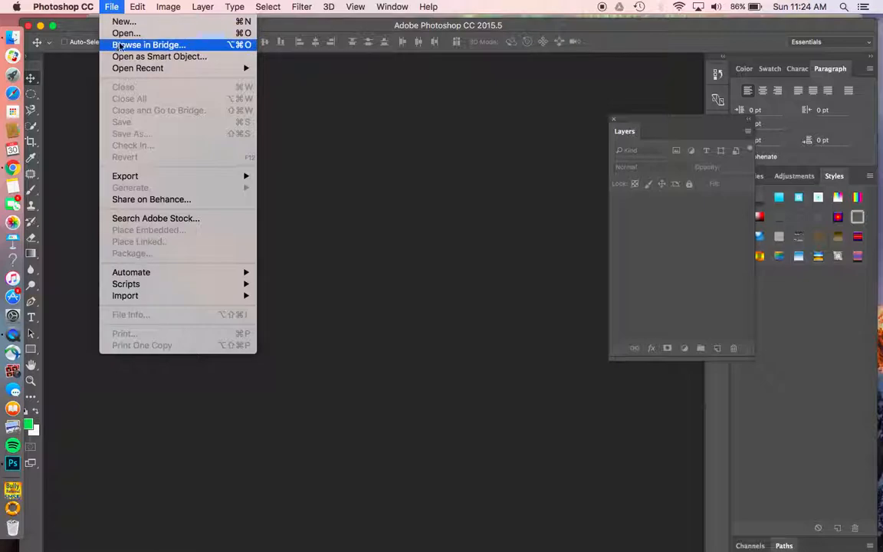
click(119, 33)
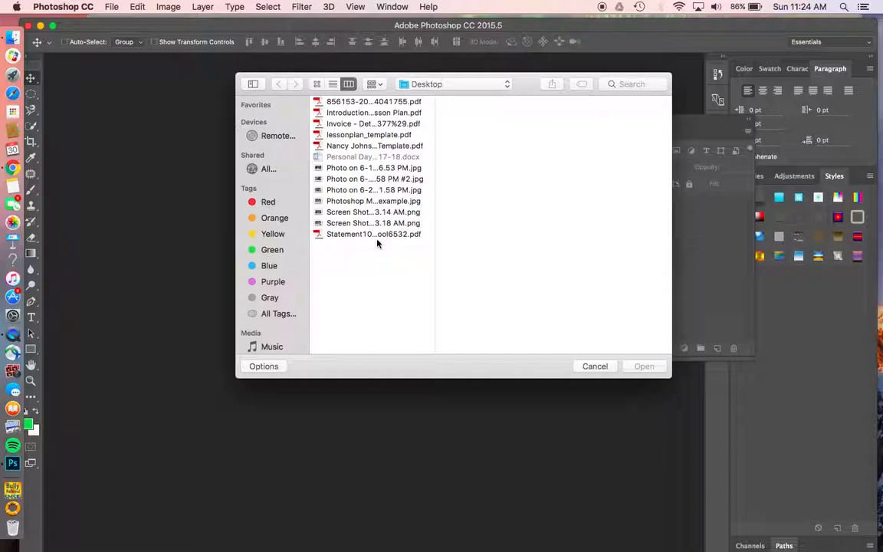
click(364, 169)
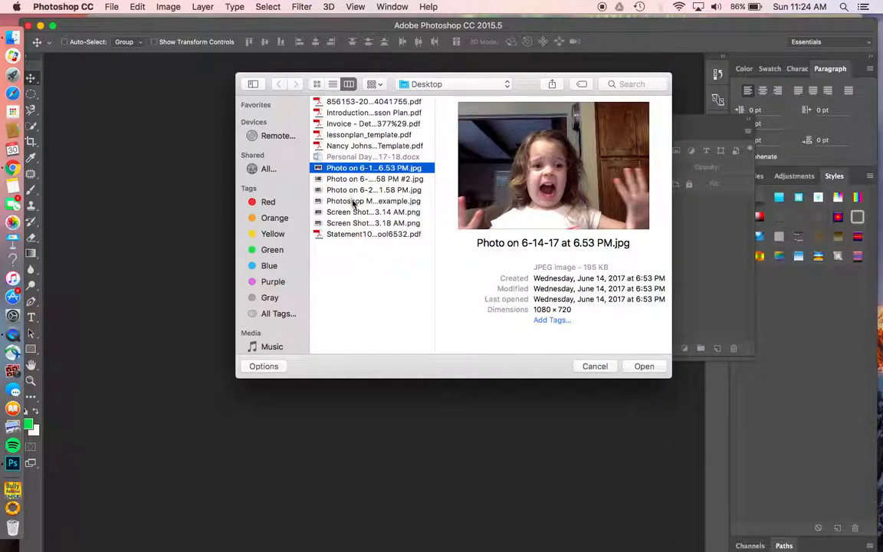
click(354, 201)
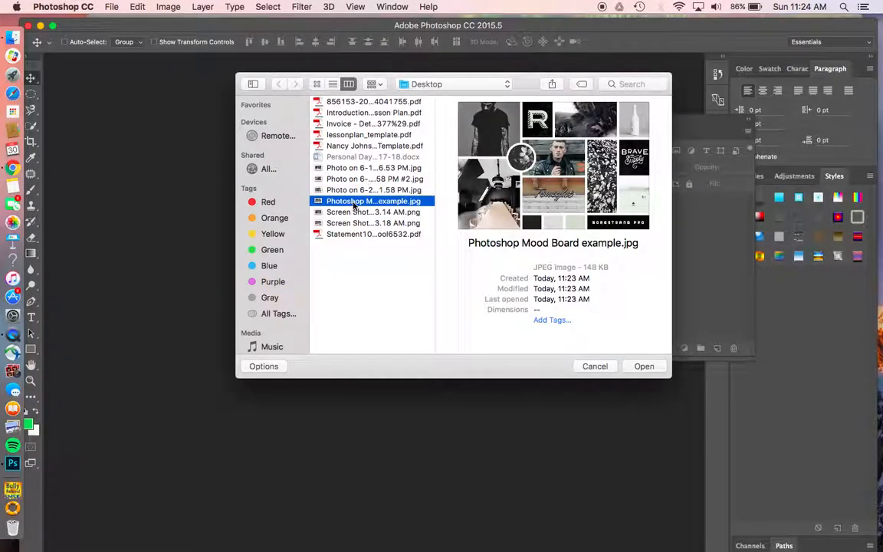
click(644, 367)
drag(667, 138, 711, 107)
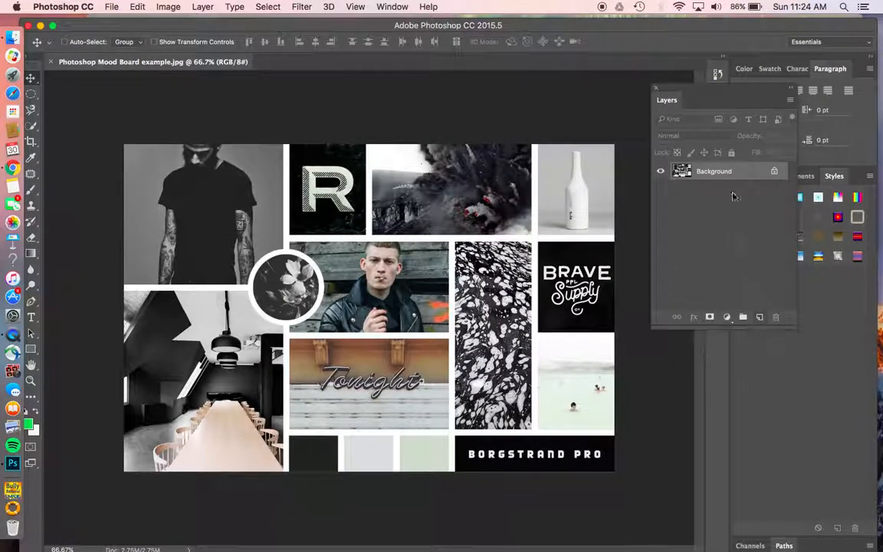
Step: Unlock the Background layer, duplicate it and hide the original layer beneath the copy
drag(774, 171, 777, 317)
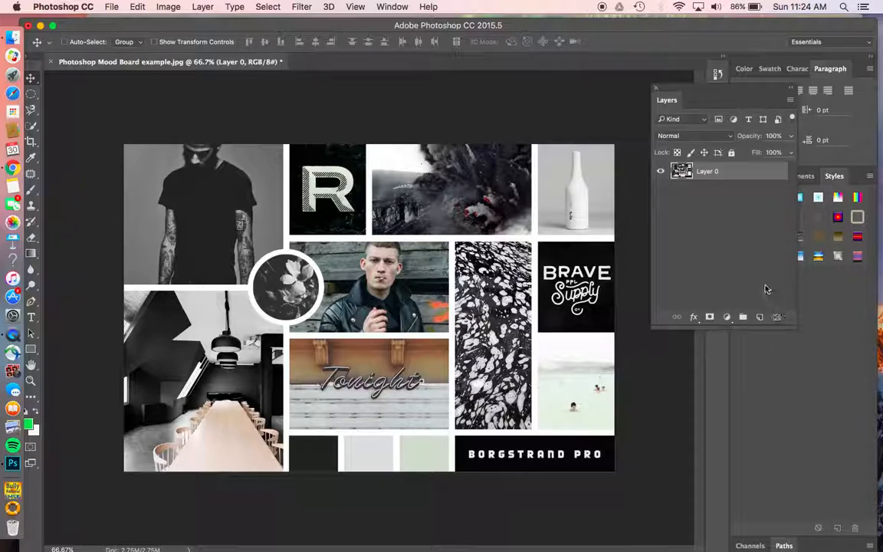
drag(726, 175, 764, 319)
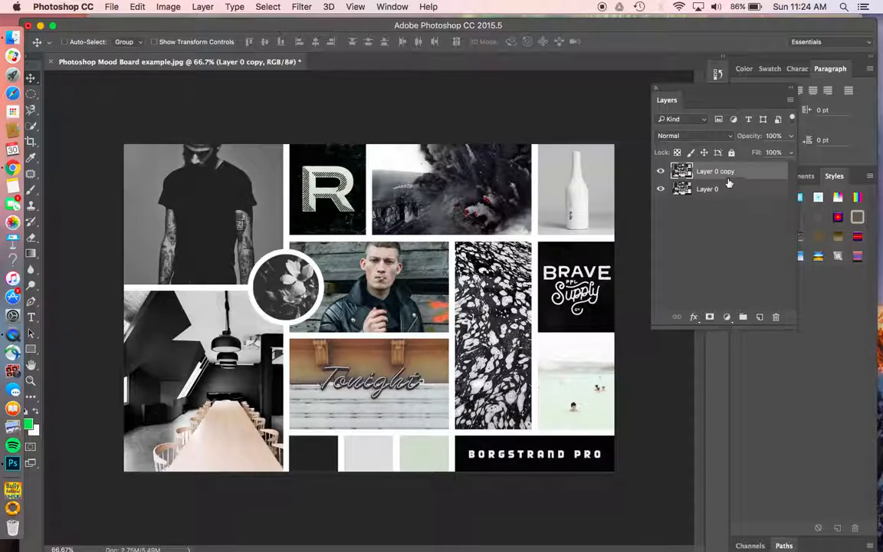
click(726, 188)
click(661, 189)
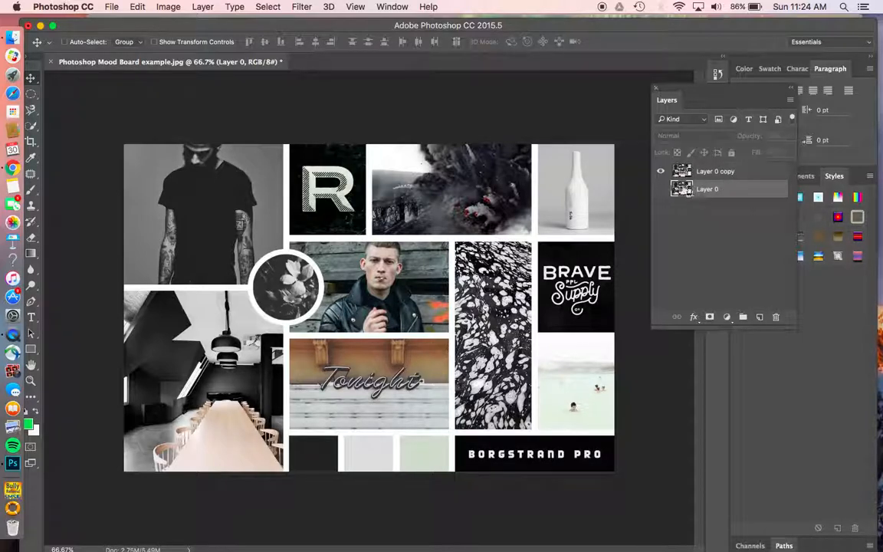
Step: Lower the opacity of the duplicated mood board layer to 71%
click(727, 173)
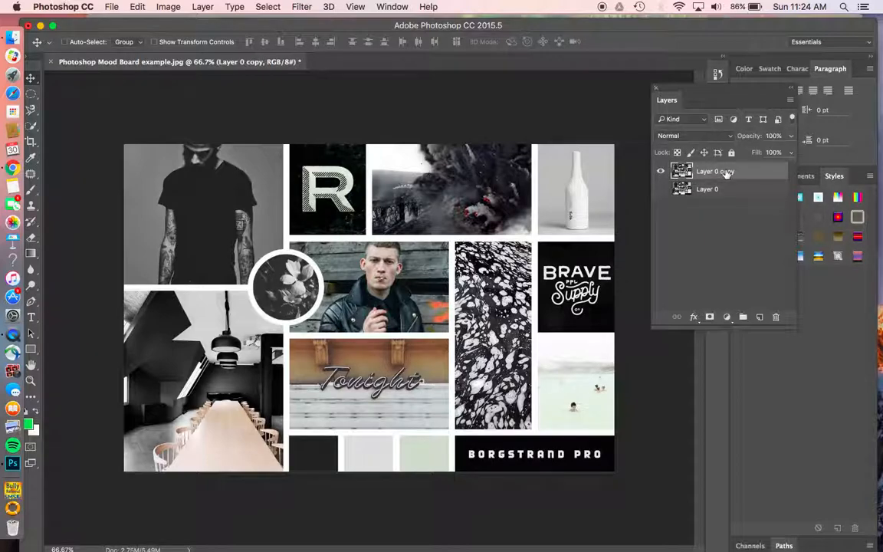
click(791, 139)
drag(789, 154, 765, 152)
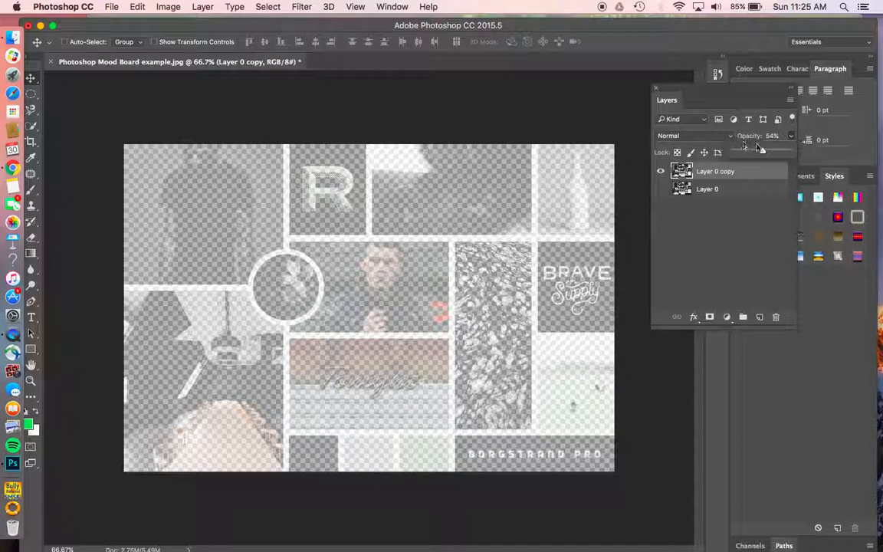
drag(763, 151, 772, 154)
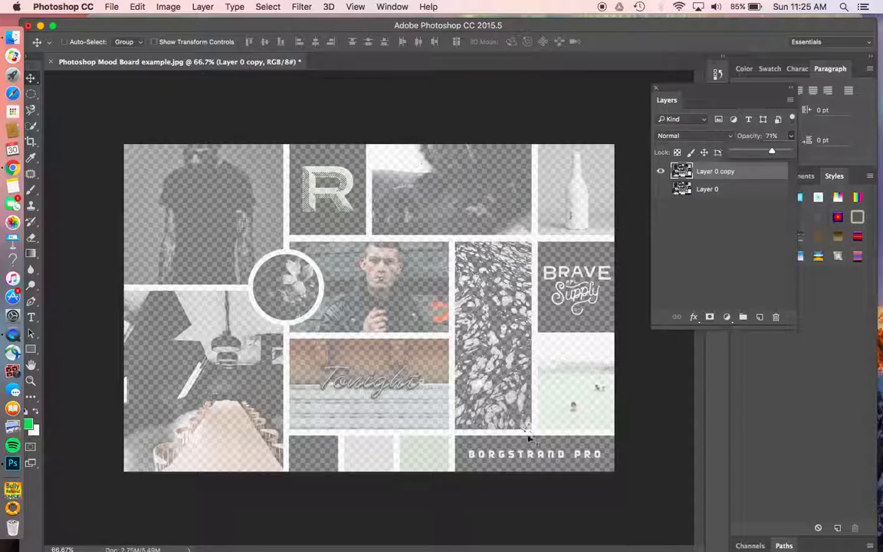
Step: Open the image Photo on 6-27-17 at 1.58 PM #2.jpg from the Desktop as a second document
click(111, 9)
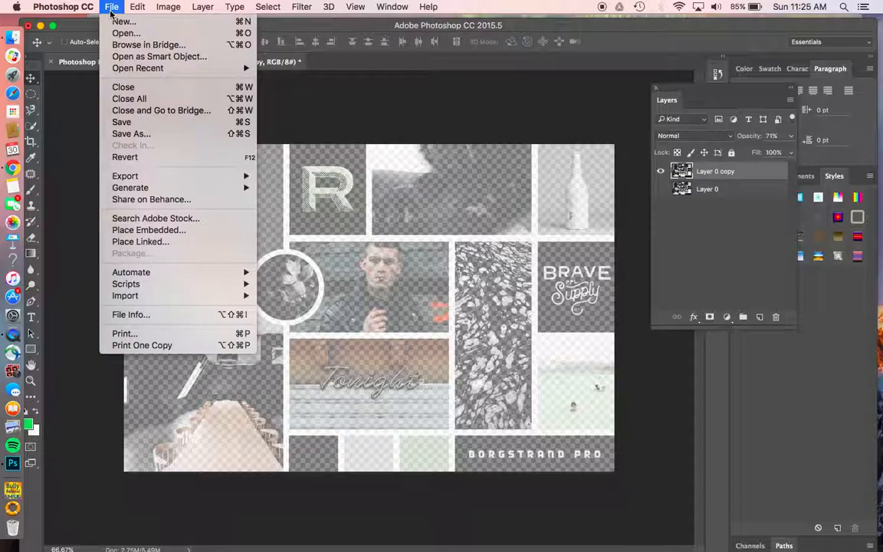
click(123, 33)
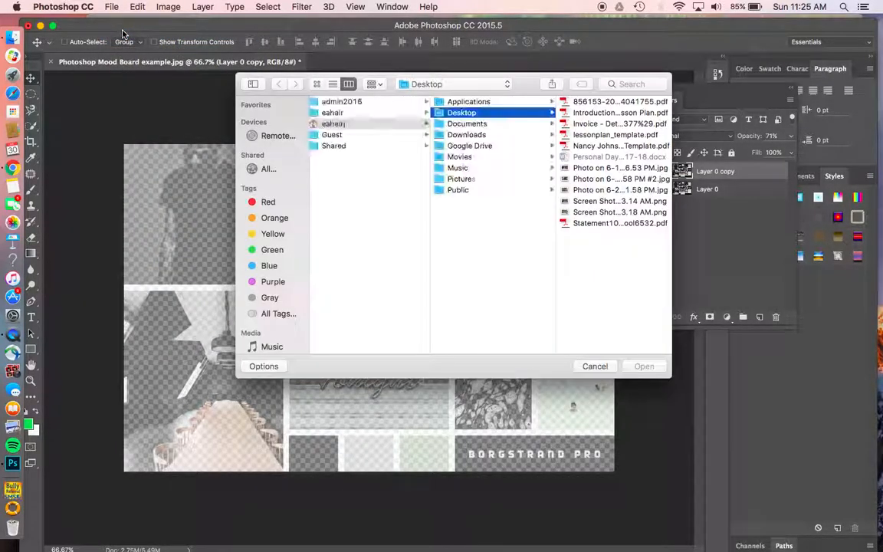
click(600, 180)
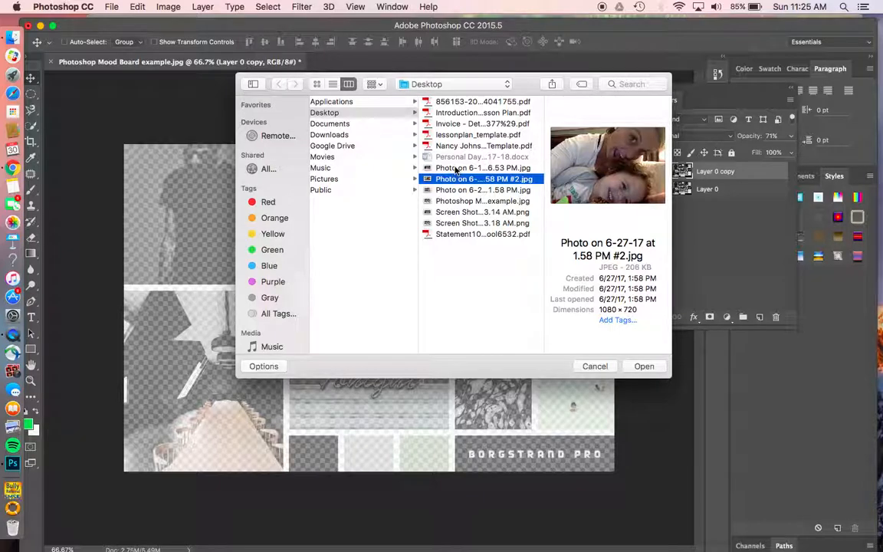
click(644, 367)
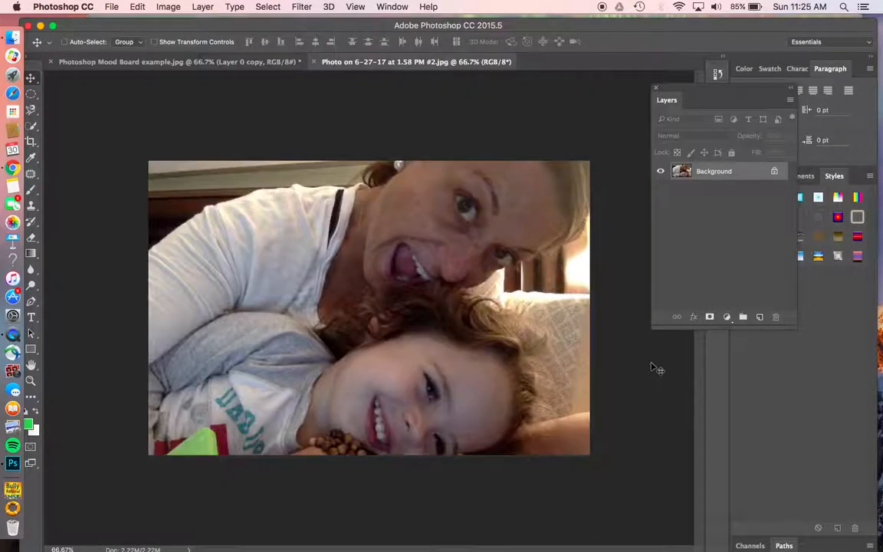
Step: Select the photo's right part containing both faces with the Rectangular Marquee and move it onto the mood board's lower-left area
click(32, 93)
click(73, 93)
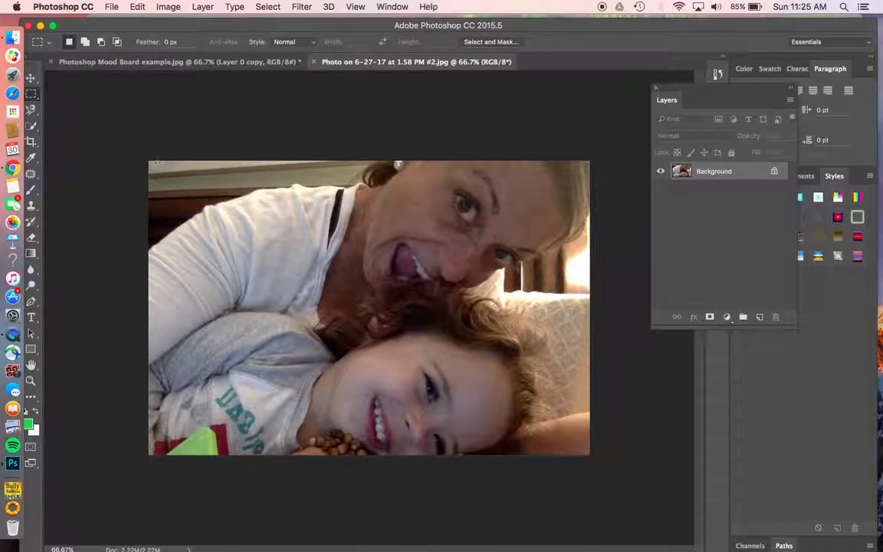
drag(312, 160, 606, 464)
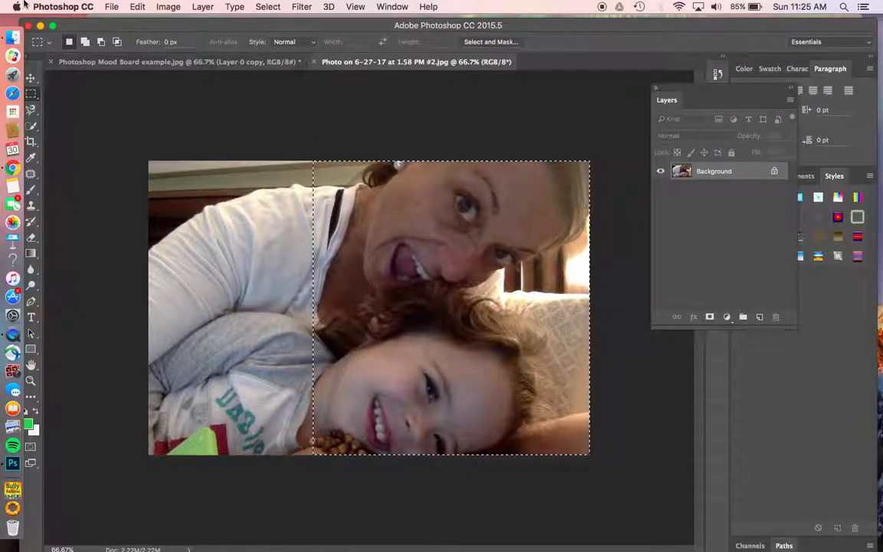
click(30, 79)
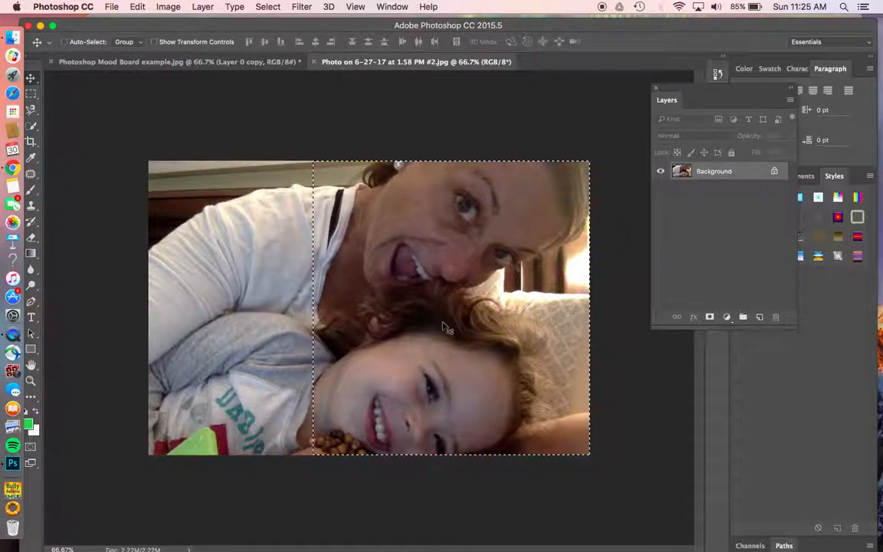
drag(443, 322, 223, 392)
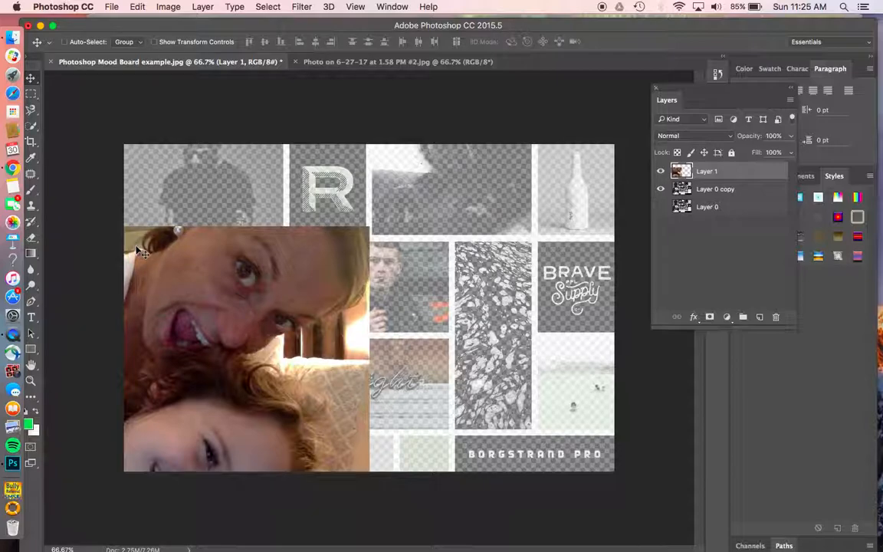
Step: Free Transform the placed photo to about 55% width and 75% height within the mood board's lower-left frame, and apply it
click(137, 8)
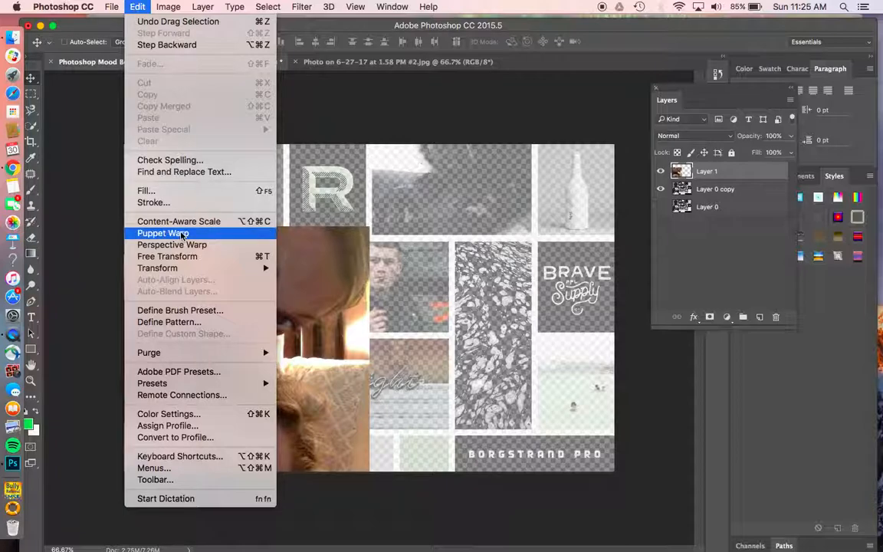
click(180, 257)
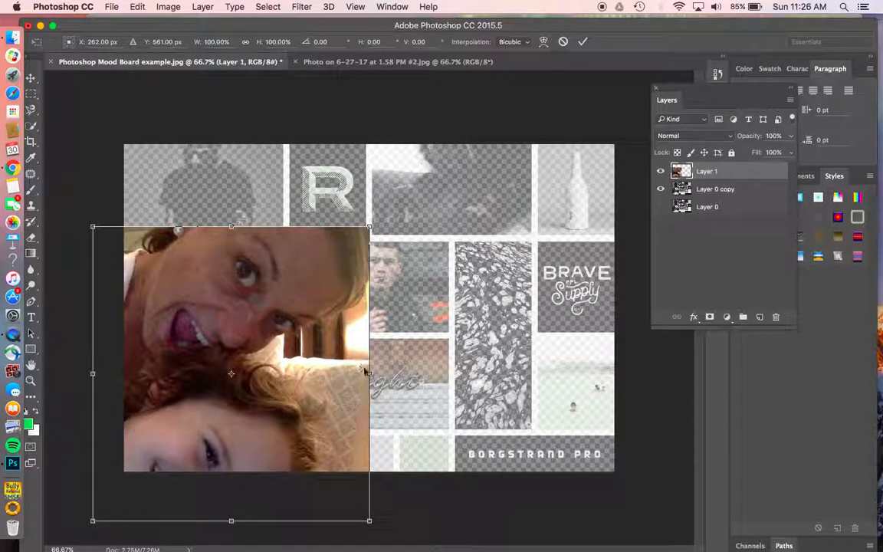
drag(369, 373, 295, 373)
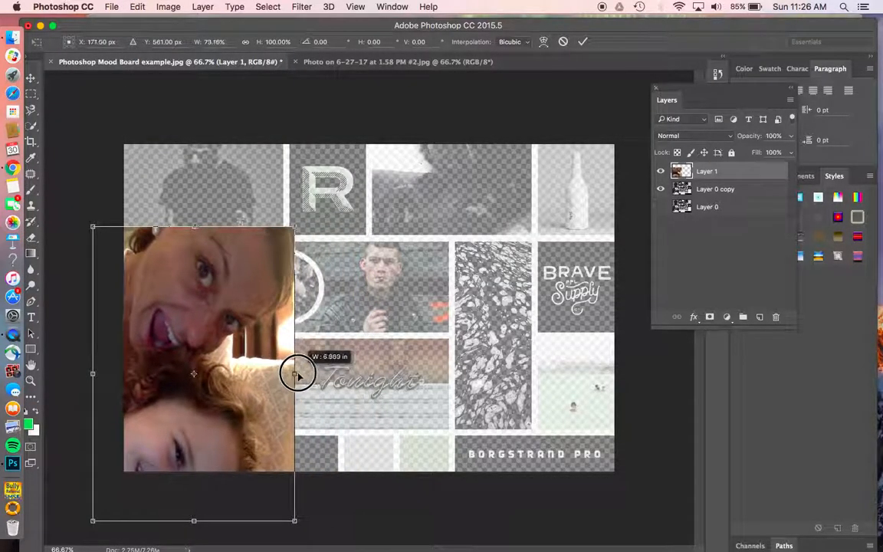
drag(297, 222, 244, 299)
right_click(246, 410)
click(282, 412)
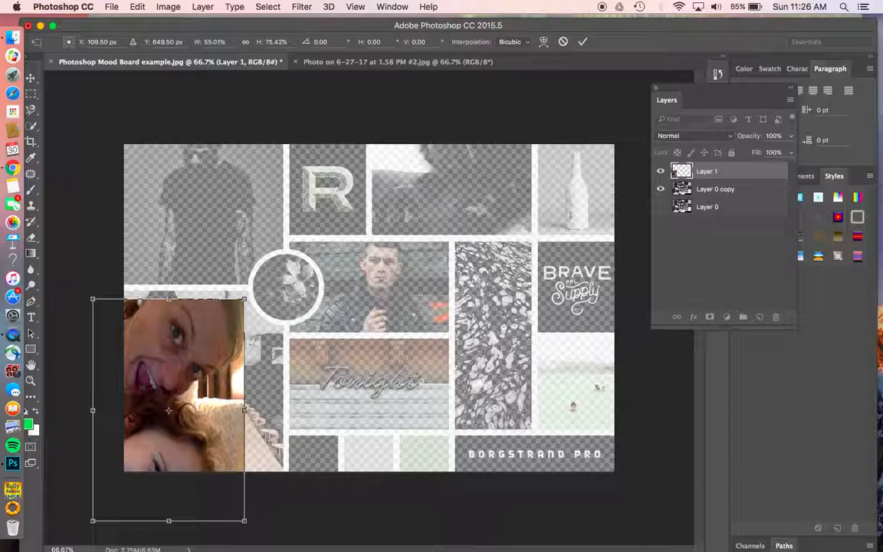
key(Return)
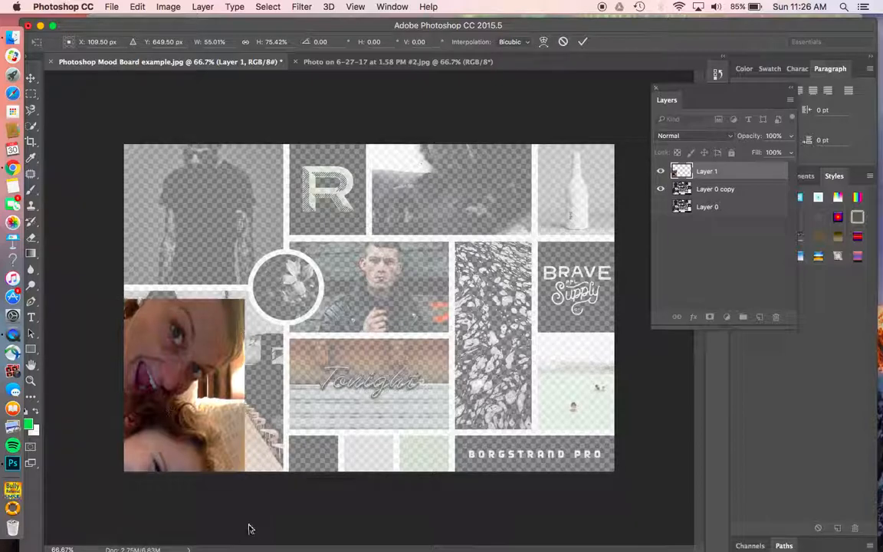
Step: Free Transform the placed photo to about 127% width and shift it up so it fills the lower-left frame, and apply it
key(super+t)
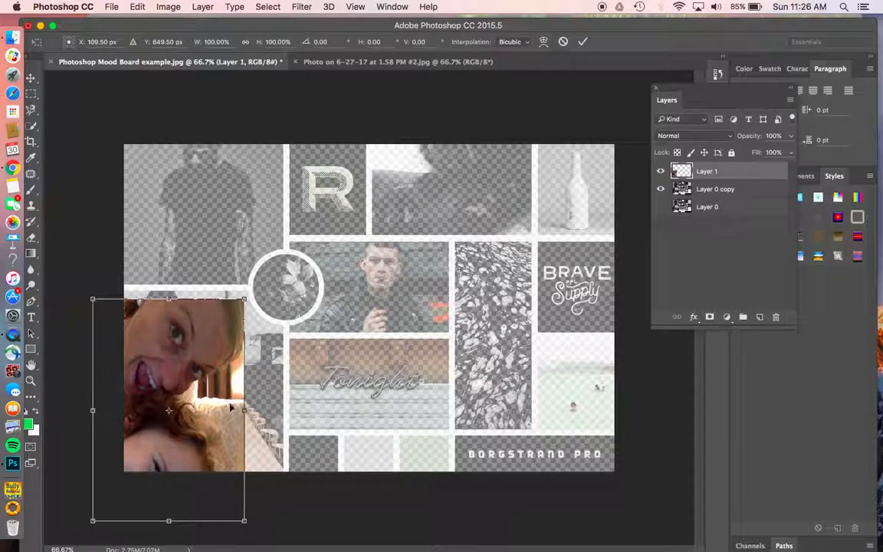
drag(243, 411, 286, 410)
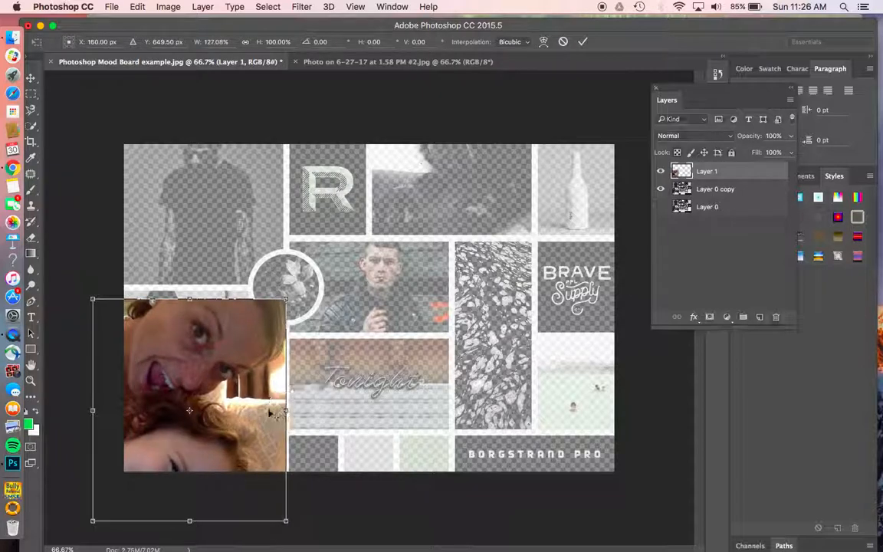
drag(219, 314, 223, 294)
drag(291, 279, 296, 300)
drag(265, 344, 269, 350)
key(Return)
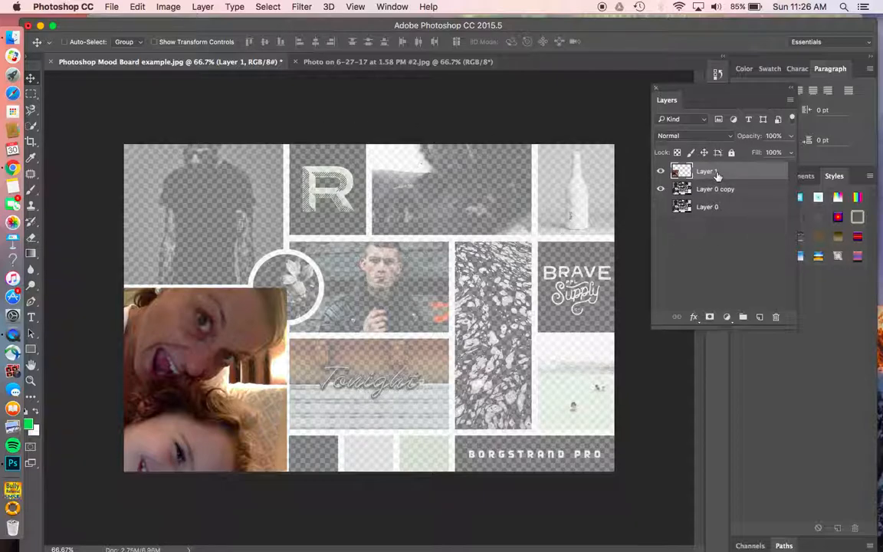
Step: Add a new layer above the photo layer and fill it with black using the Paint Bucket
click(762, 317)
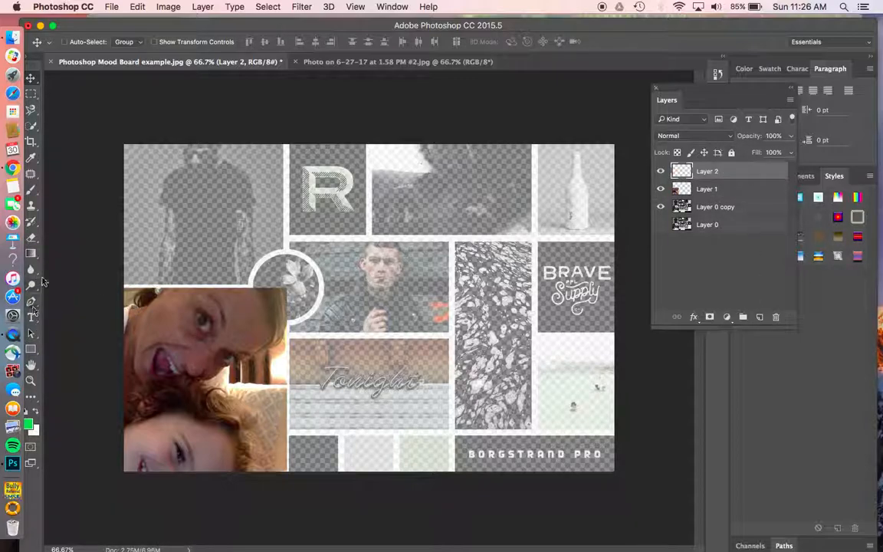
click(31, 254)
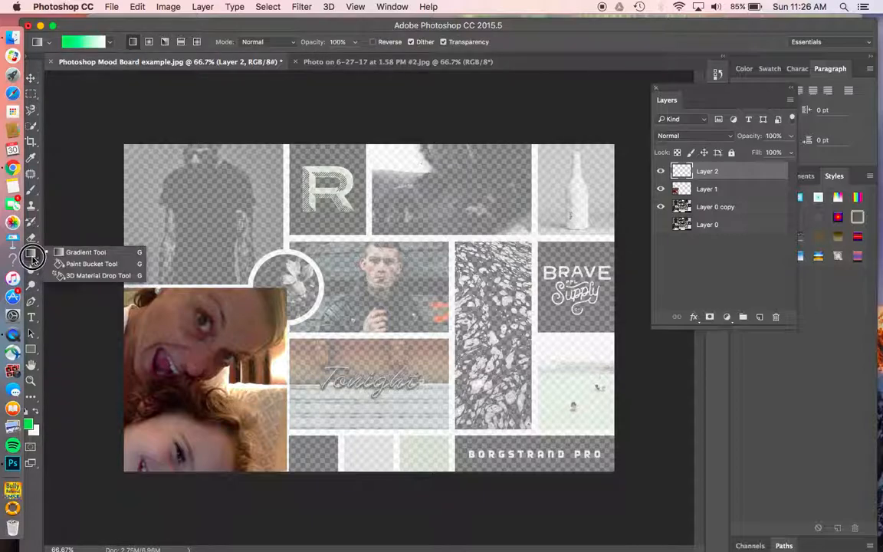
click(85, 264)
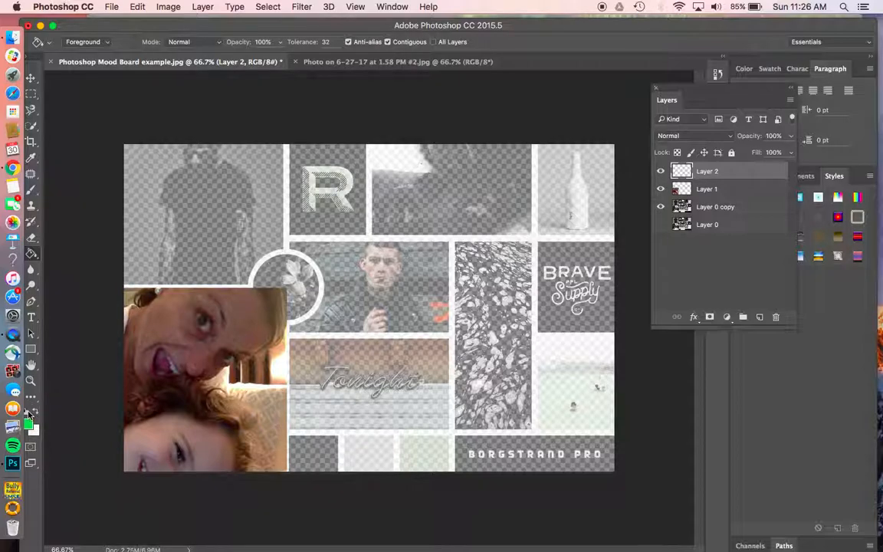
click(330, 228)
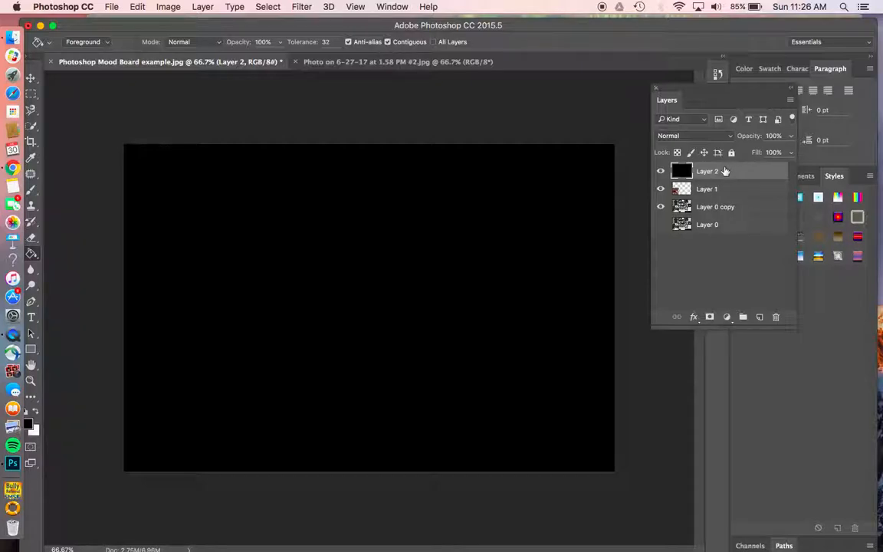
Step: Move the black layer beneath the photo layer in the stack and hide it
drag(725, 171, 721, 191)
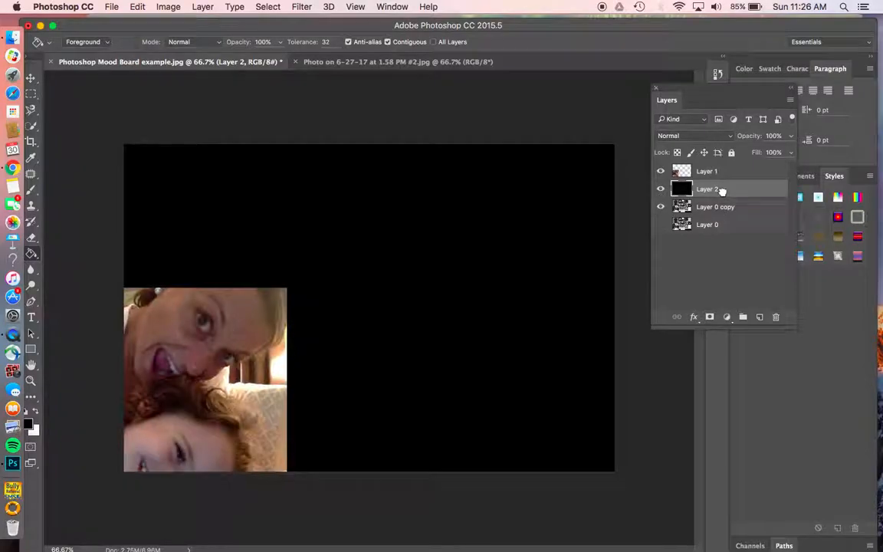
mouse_move(725, 188)
mouse_down()
mouse_move(723, 208)
mouse_move(752, 207)
mouse_move(752, 187)
mouse_move(739, 201)
mouse_move(731, 186)
mouse_up()
click(661, 189)
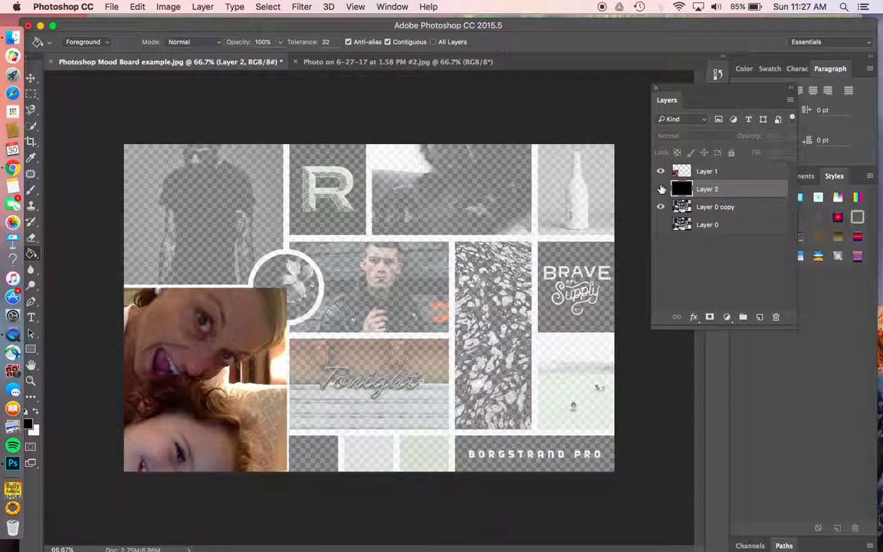
click(662, 189)
click(662, 188)
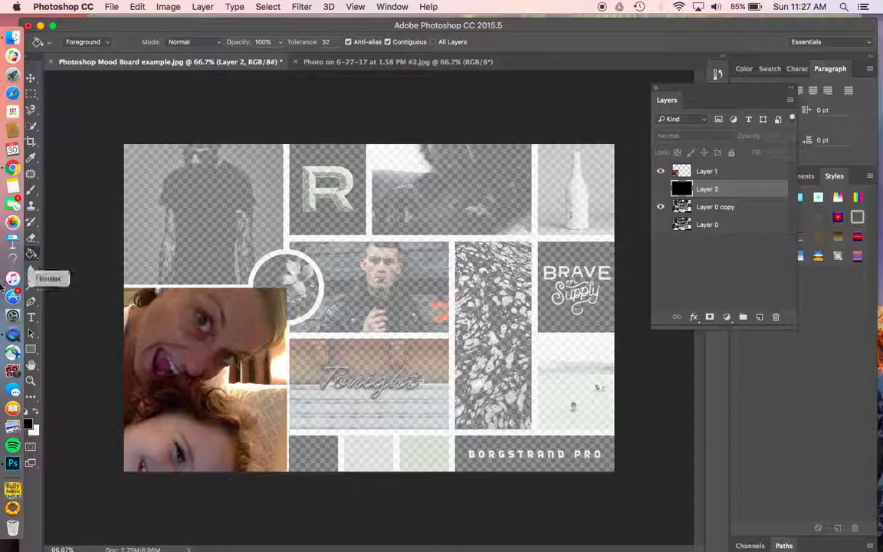
Step: Choose the Rectangle tool and set the background colour to grey #969393
click(31, 350)
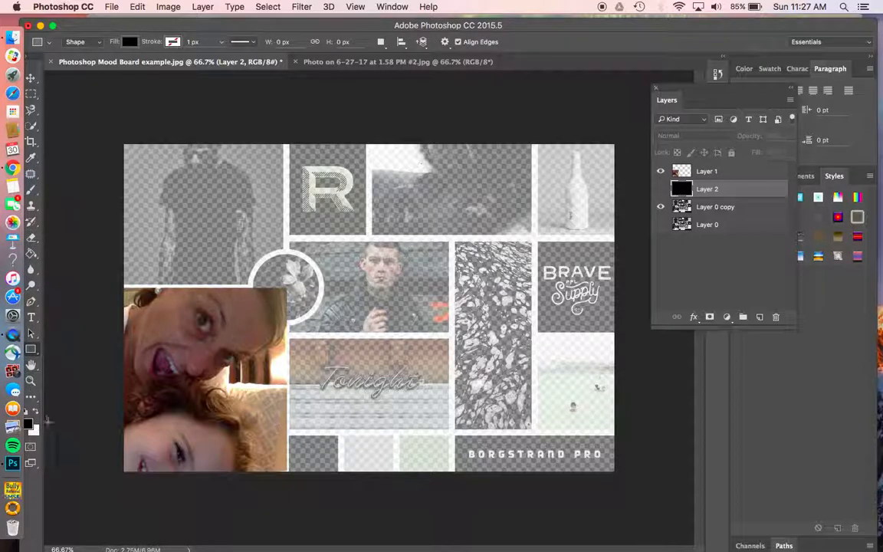
click(33, 432)
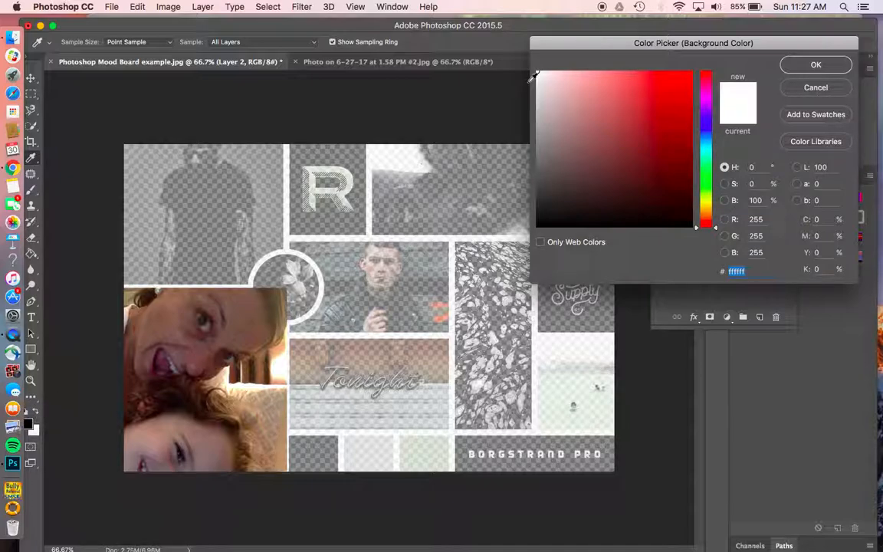
click(801, 67)
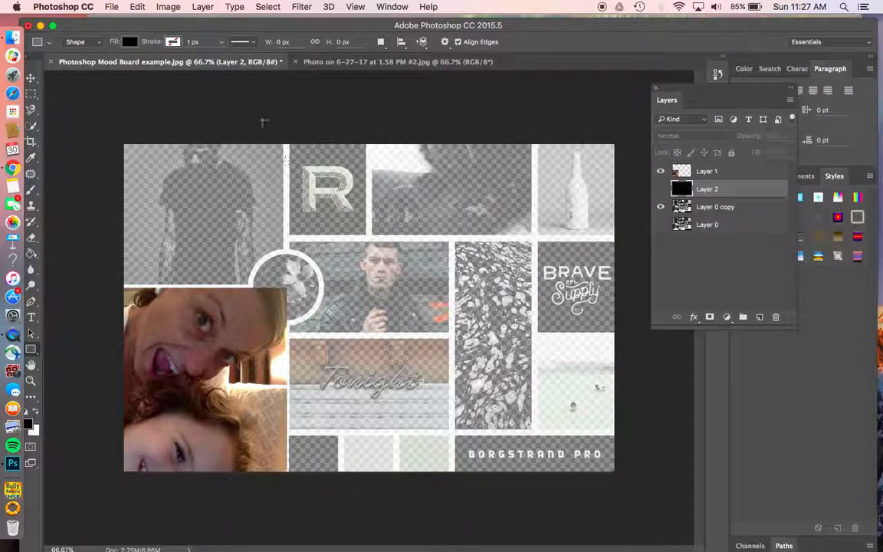
click(34, 432)
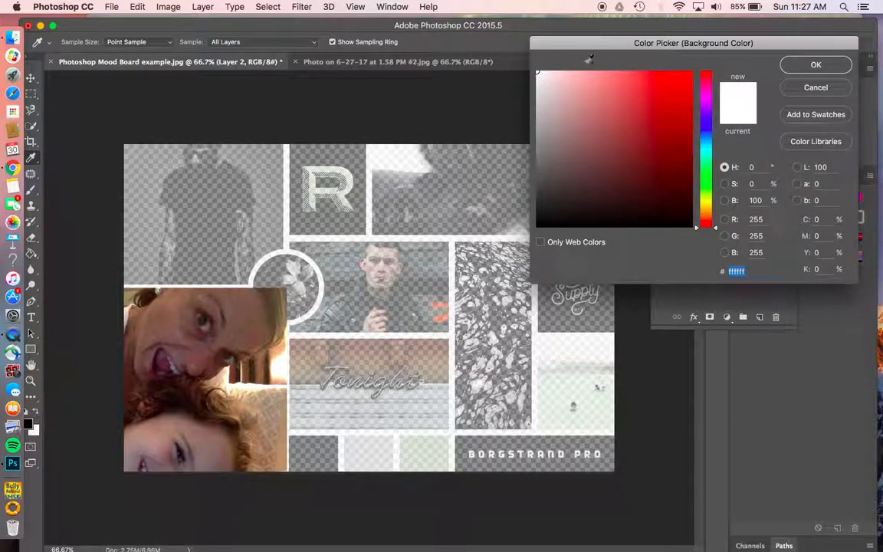
mouse_move(560, 102)
mouse_down()
mouse_move(479, 59)
mouse_move(642, 95)
mouse_move(550, 157)
mouse_move(539, 135)
mouse_up()
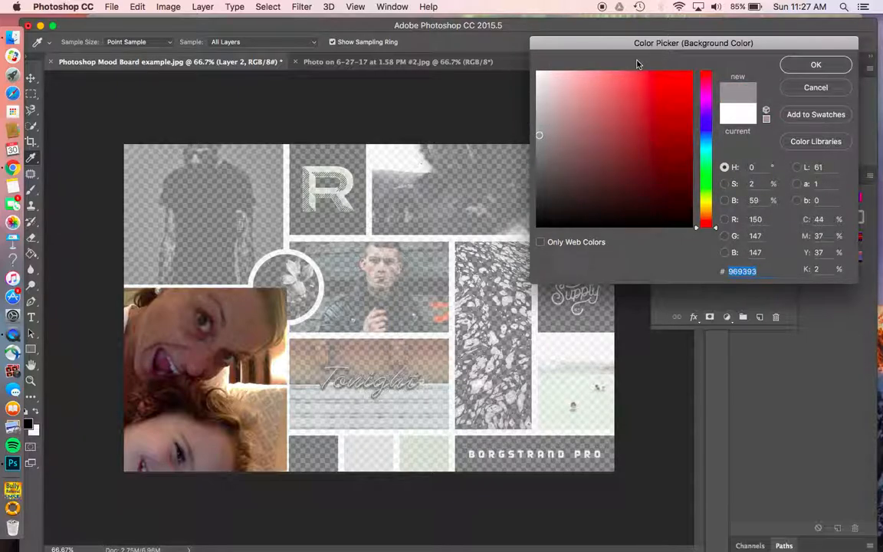
click(813, 65)
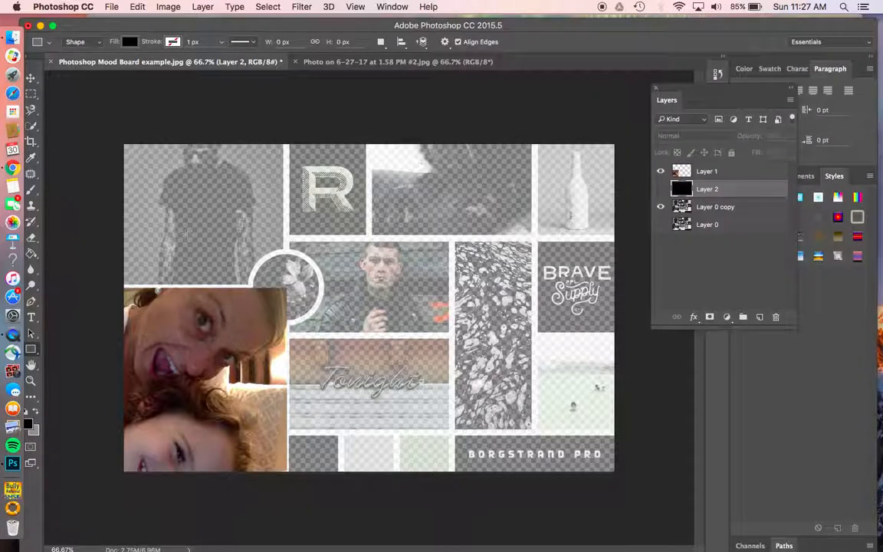
Step: Draw a rectangle of about 185 × 225 px over the R frame and give it a medium grey fill
drag(289, 143, 366, 232)
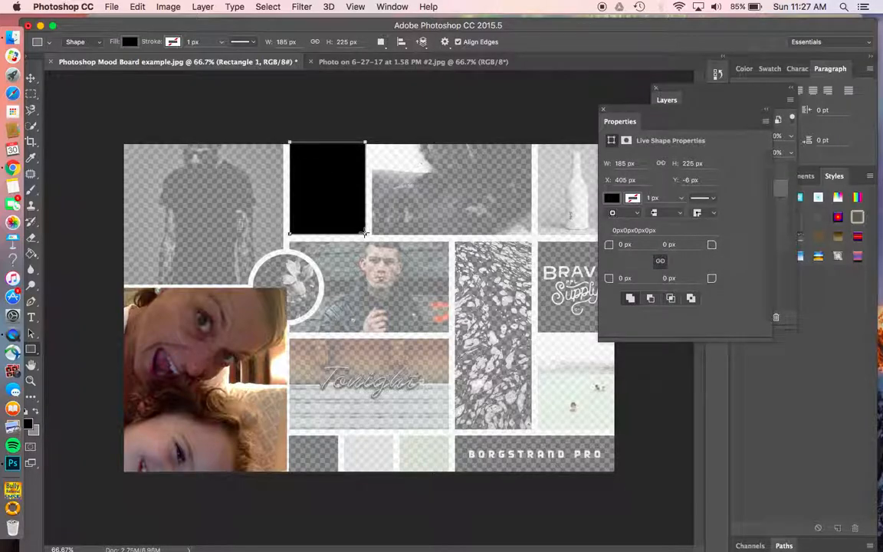
click(611, 198)
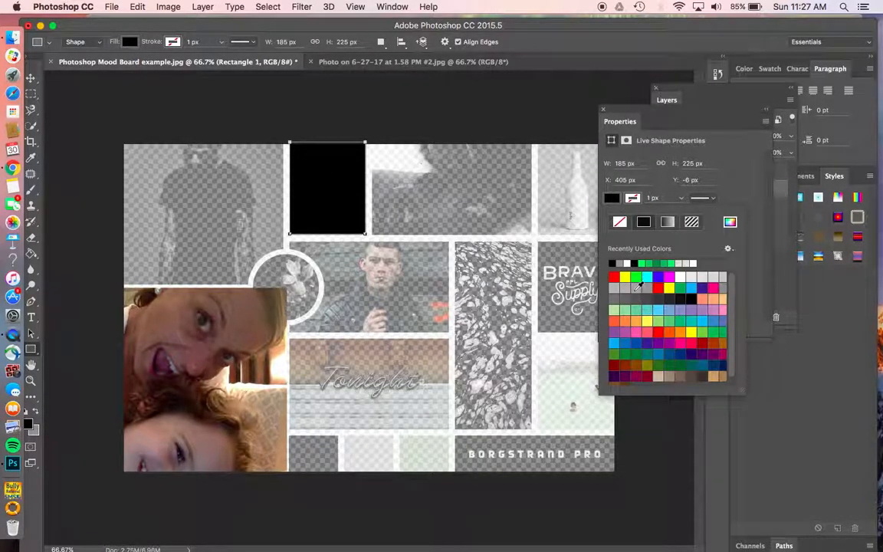
click(634, 290)
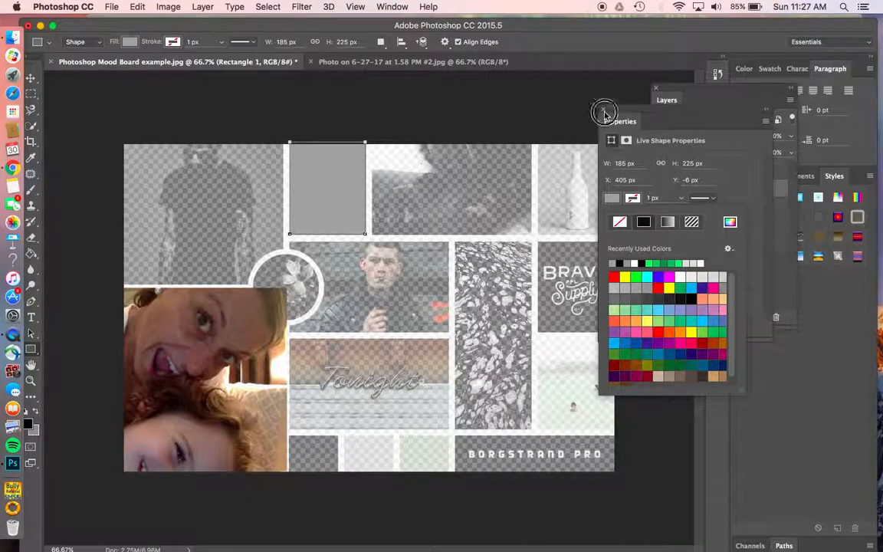
click(605, 112)
click(605, 109)
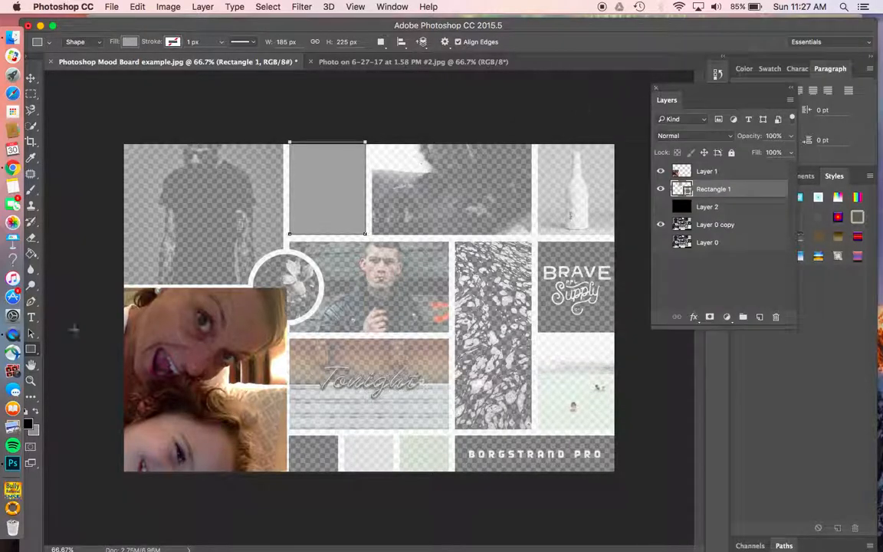
Step: Add a paragraph text box inside the grey rectangle with the letter H at 200 pt
click(31, 351)
click(757, 189)
click(31, 317)
drag(299, 162, 358, 228)
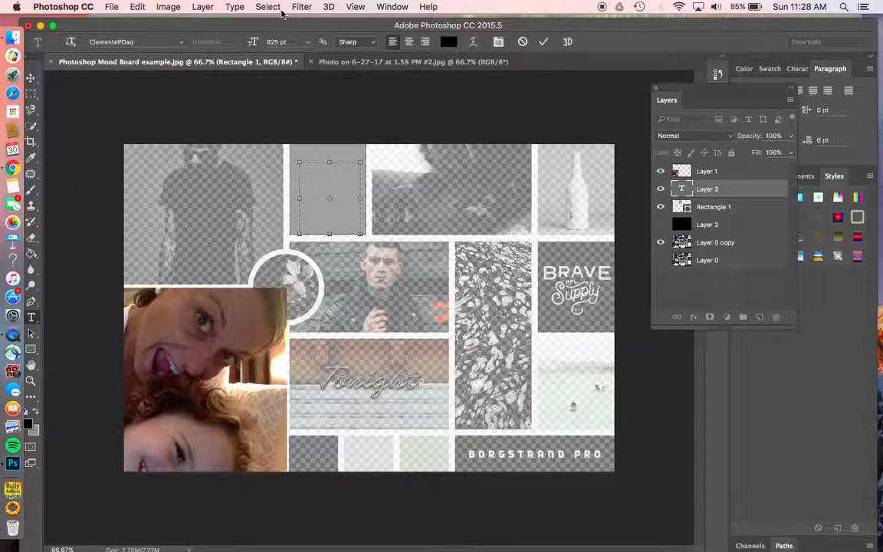
drag(256, 41, 239, 41)
click(543, 41)
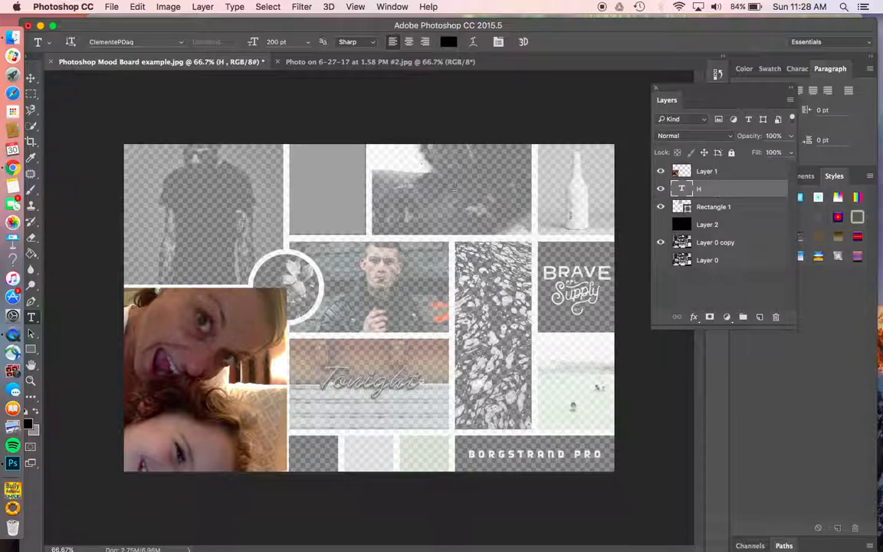
Step: Create a separate point text with the letter H at 72 pt on the grey rectangle
click(327, 178)
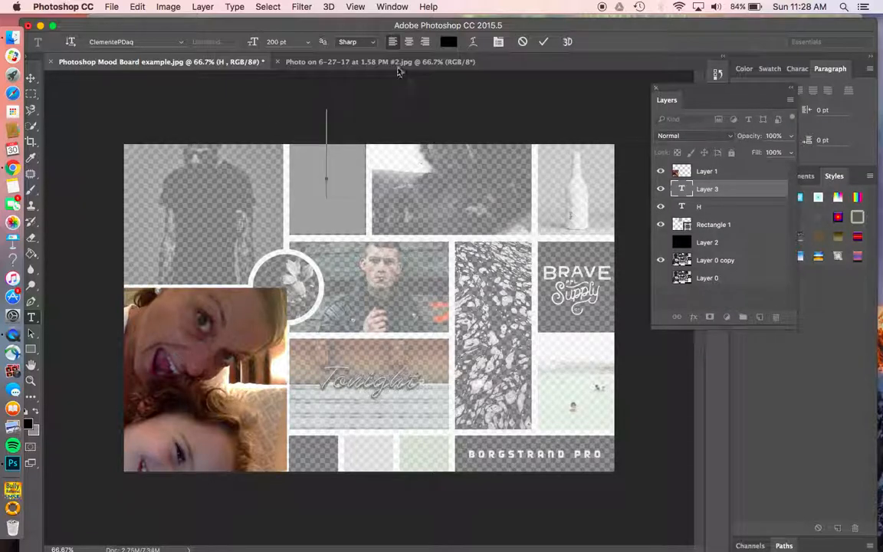
click(279, 42)
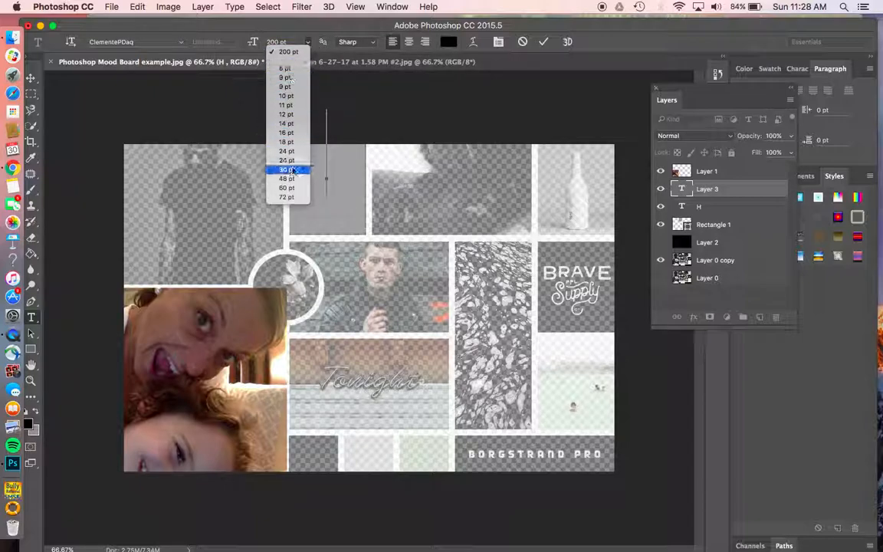
click(286, 196)
click(311, 178)
text(H)
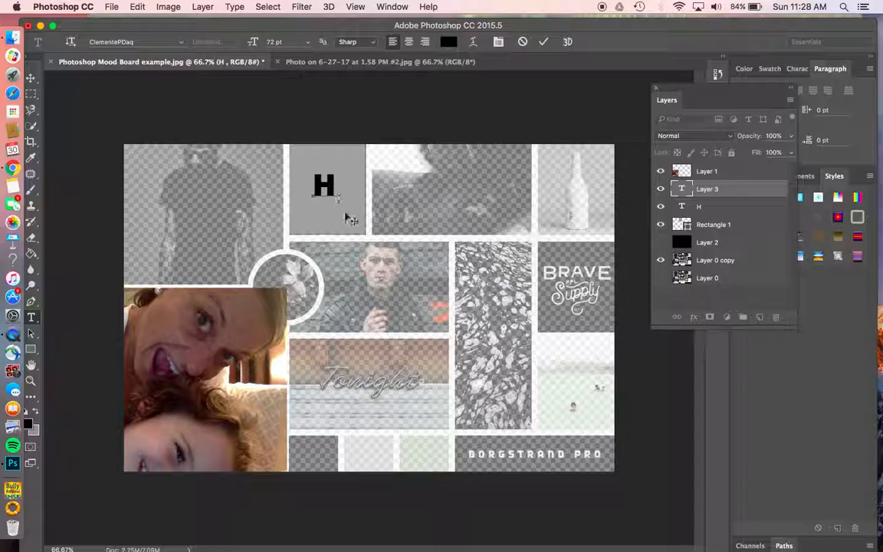
Step: Enlarge the visible letter H to 130 pt and move it to the middle of the grey rectangle
drag(335, 190, 305, 176)
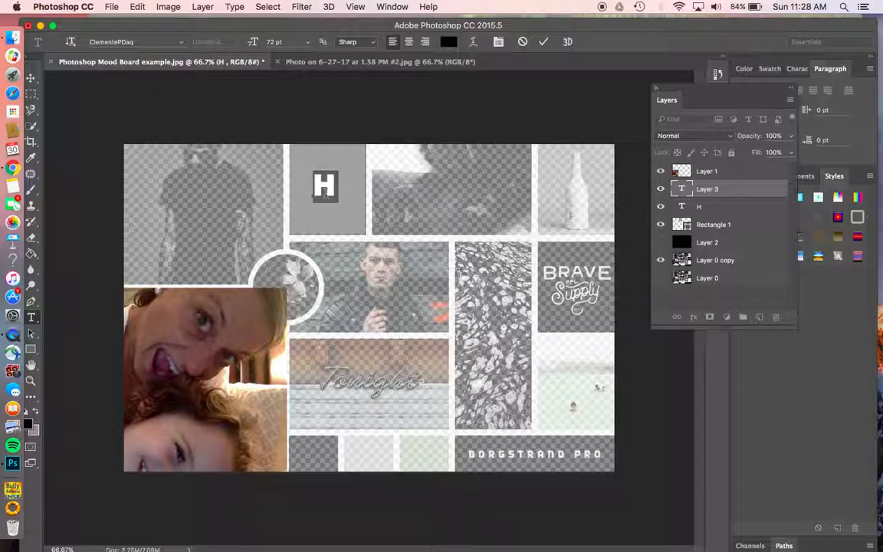
click(308, 43)
click(281, 44)
mouse_move(250, 44)
mouse_down()
mouse_move(257, 45)
mouse_move(239, 44)
mouse_move(270, 43)
mouse_move(253, 44)
mouse_up()
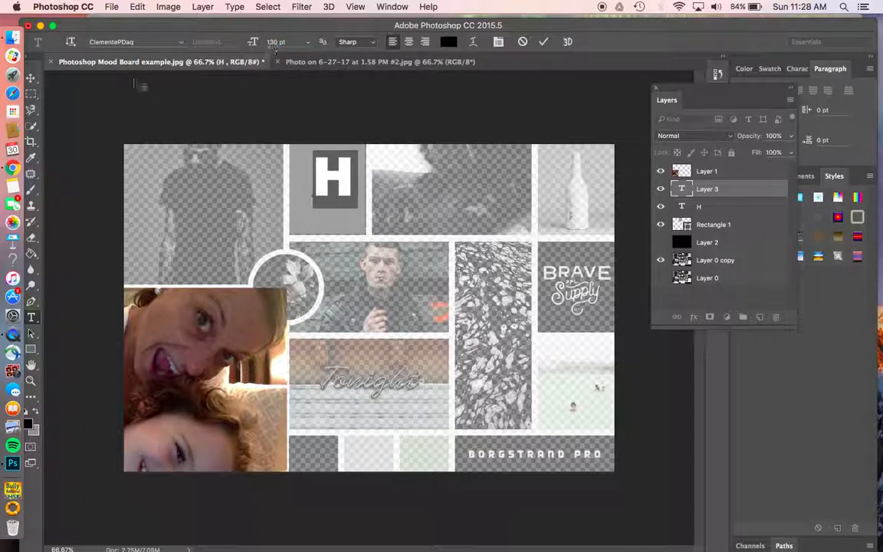
click(31, 78)
drag(309, 177, 330, 192)
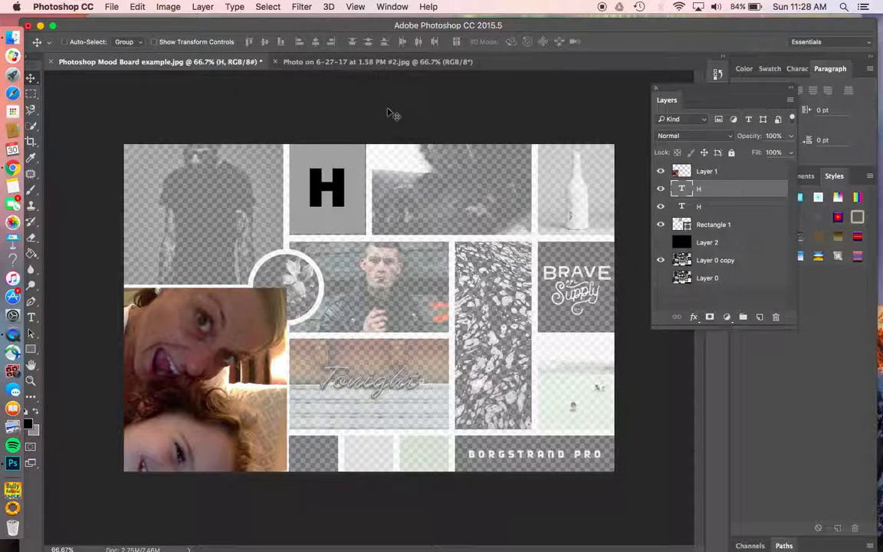
Step: Increase the letter H to 180 pt and recentre it within the grey rectangle
key(t)
drag(252, 44, 258, 45)
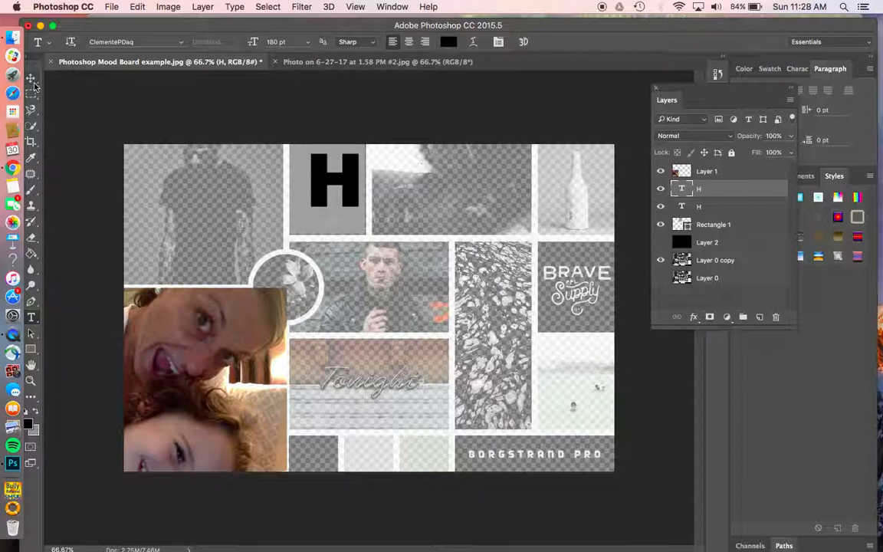
click(32, 79)
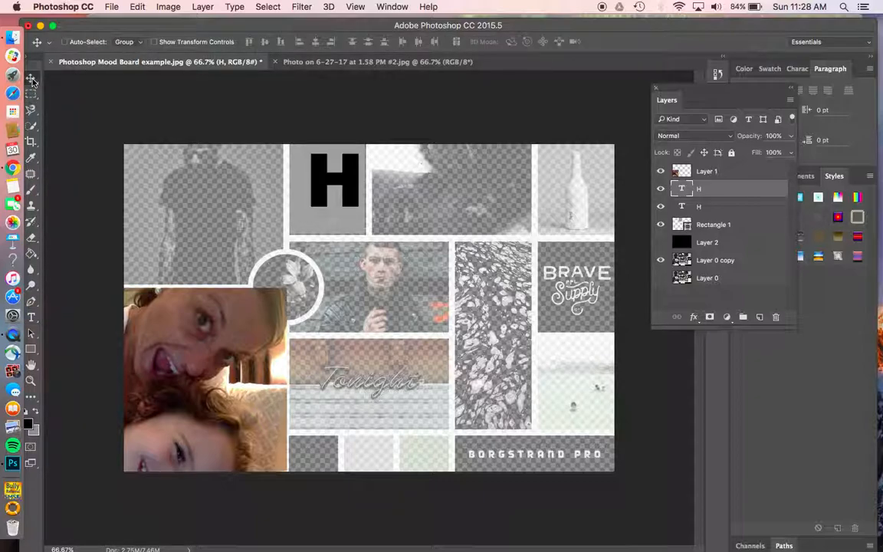
drag(307, 152, 297, 161)
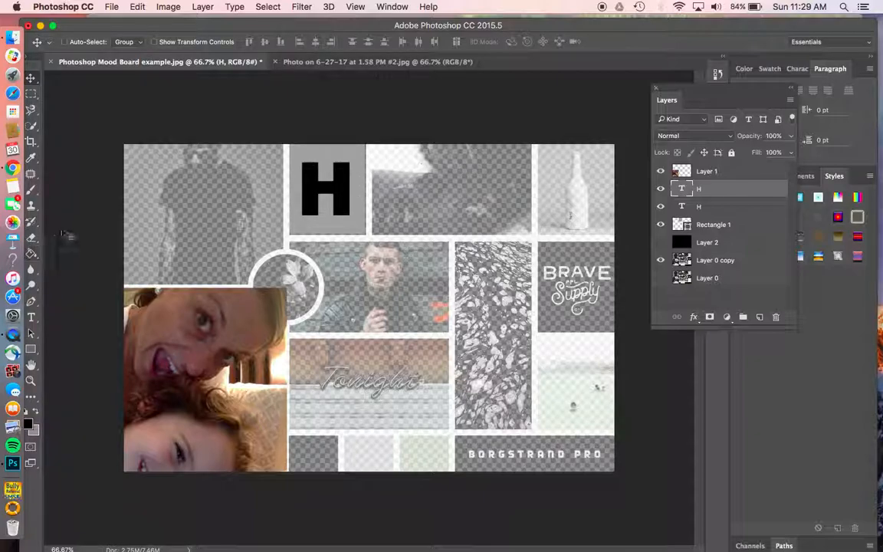
Step: Change the font of the letter H to Langdon
click(32, 318)
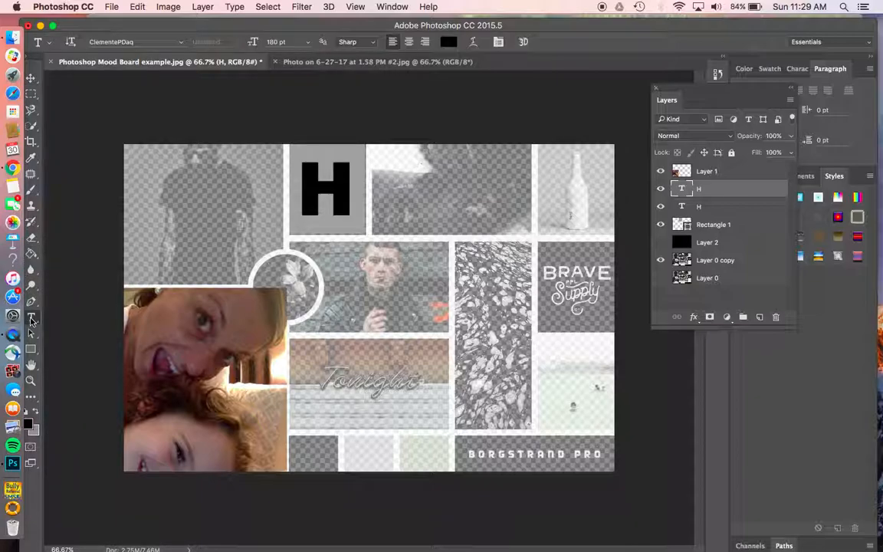
double_click(321, 186)
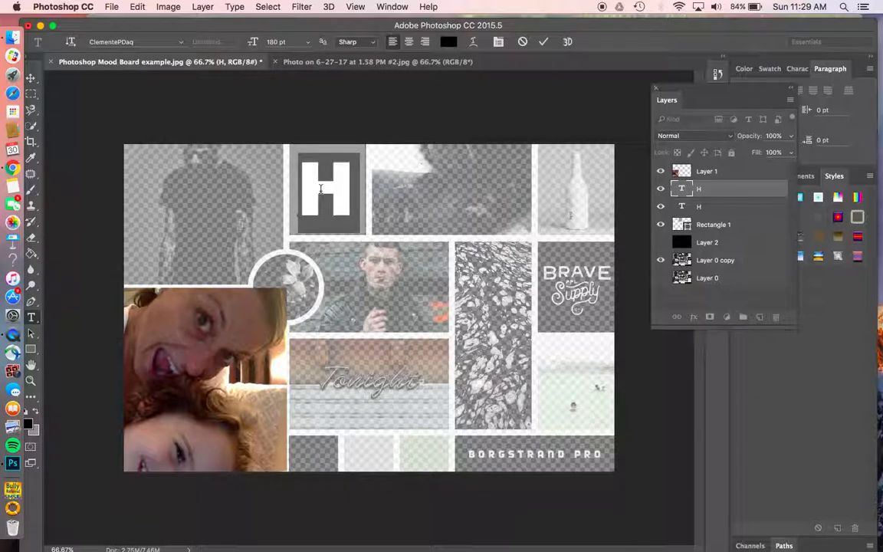
click(180, 44)
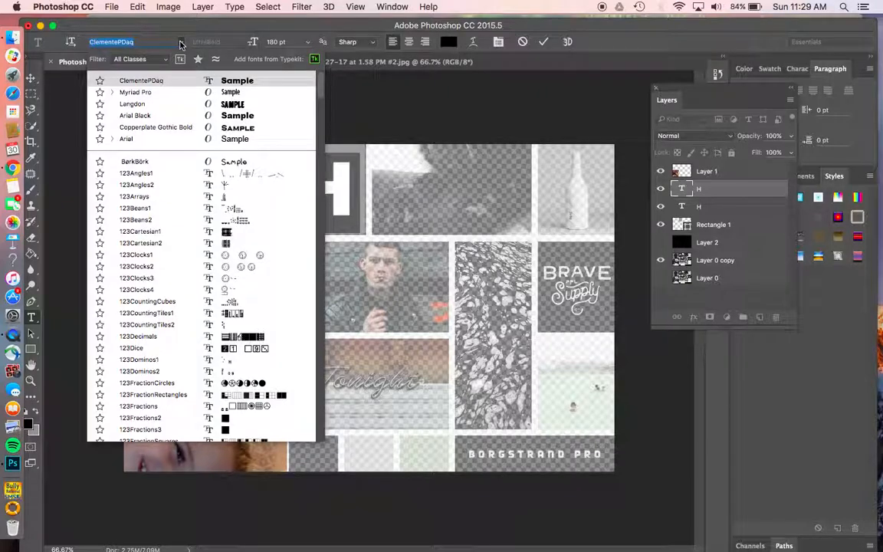
click(226, 103)
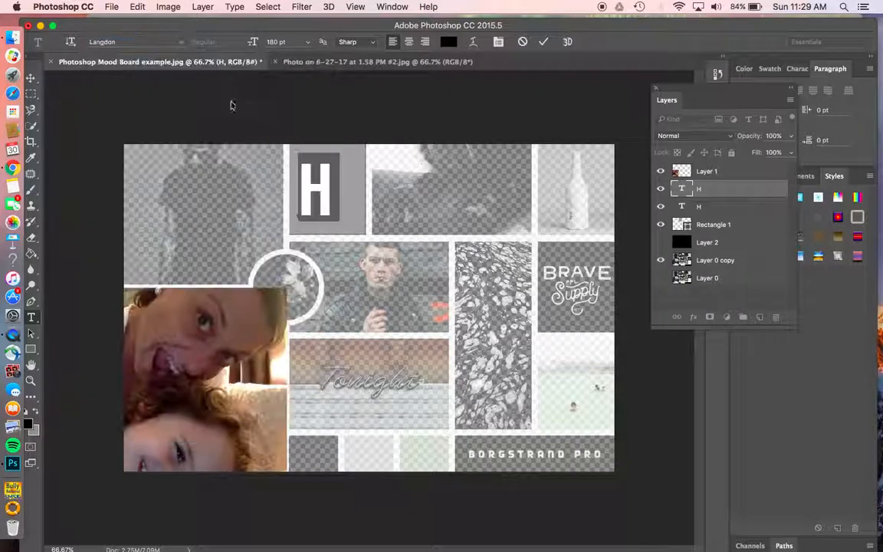
click(306, 201)
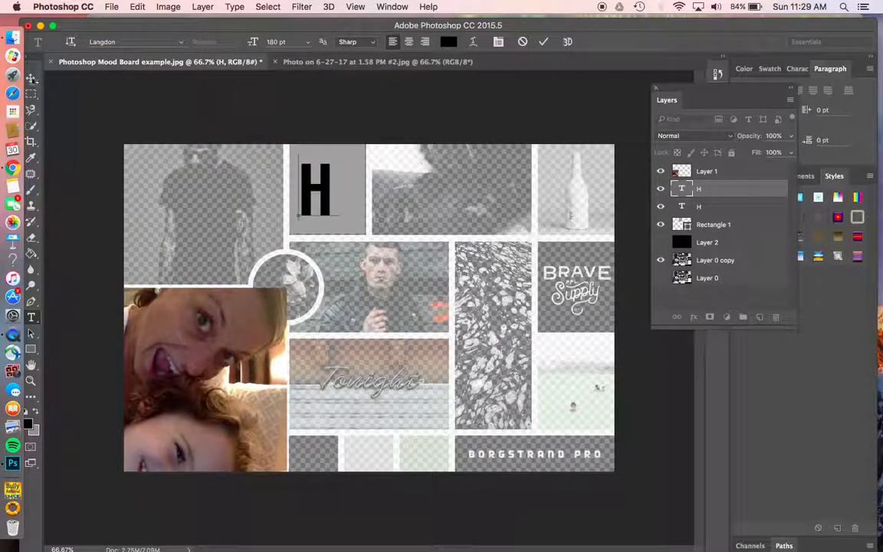
text(m)
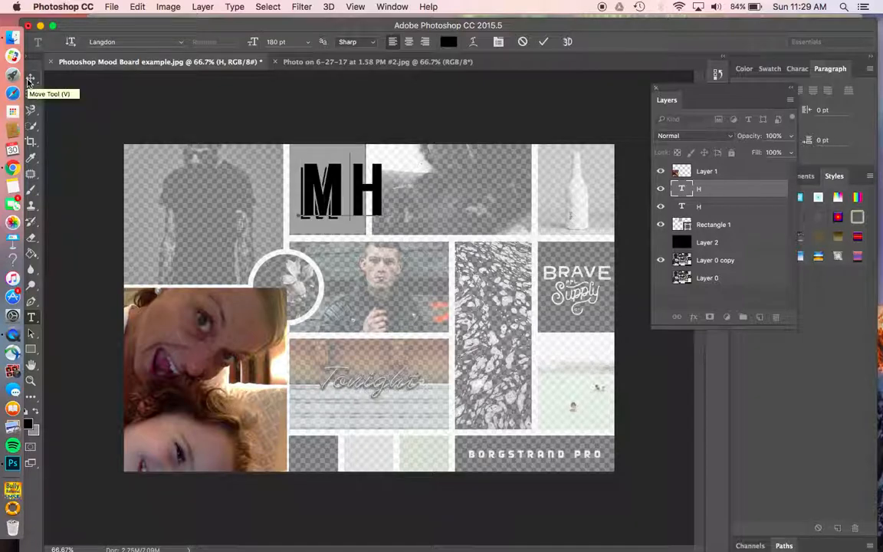
click(31, 78)
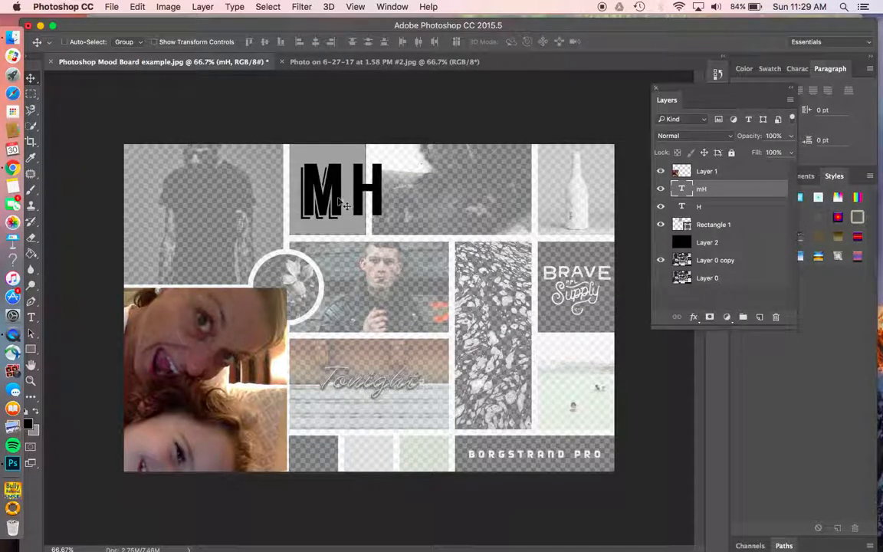
drag(365, 195, 369, 201)
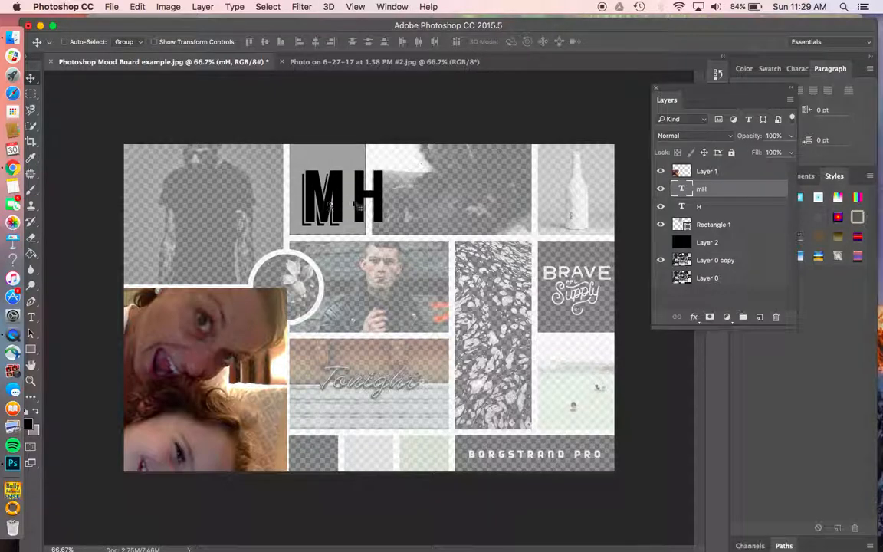
Step: Replace the mistaken mH text with the single letter H and centre it horizontally on the grey rectangle
key(t)
click(369, 195)
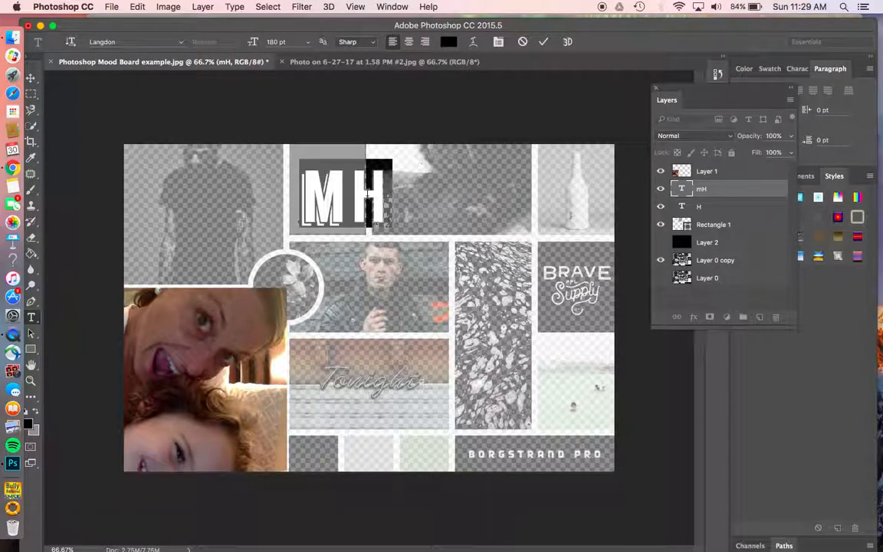
key(BackSpace)
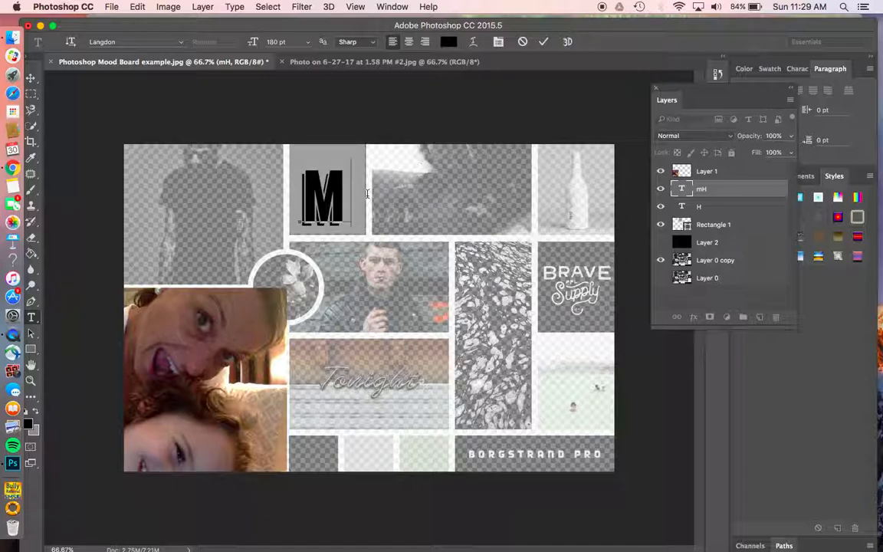
double_click(330, 198)
text(H)
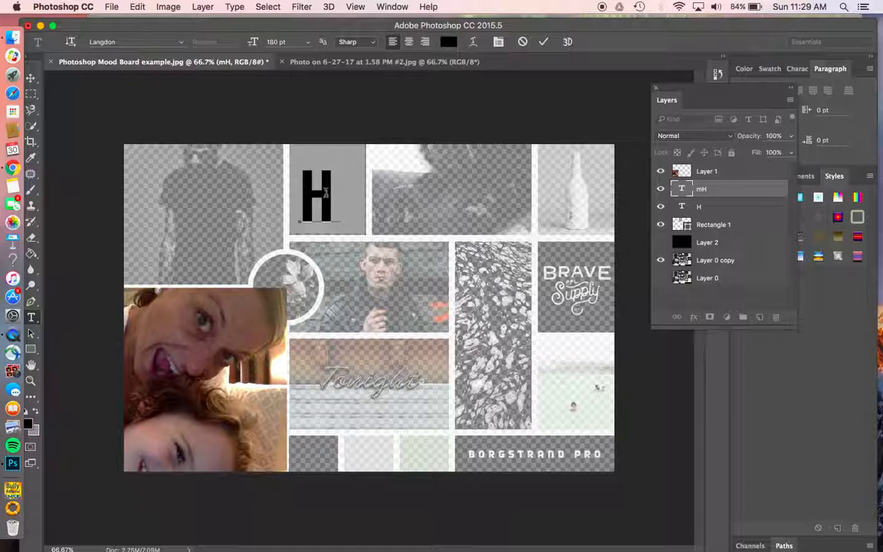
click(30, 77)
drag(320, 199, 328, 197)
Step: Delete the spare H text layer directly above Rectangle 1 and make the black Layer 2 visible
click(738, 243)
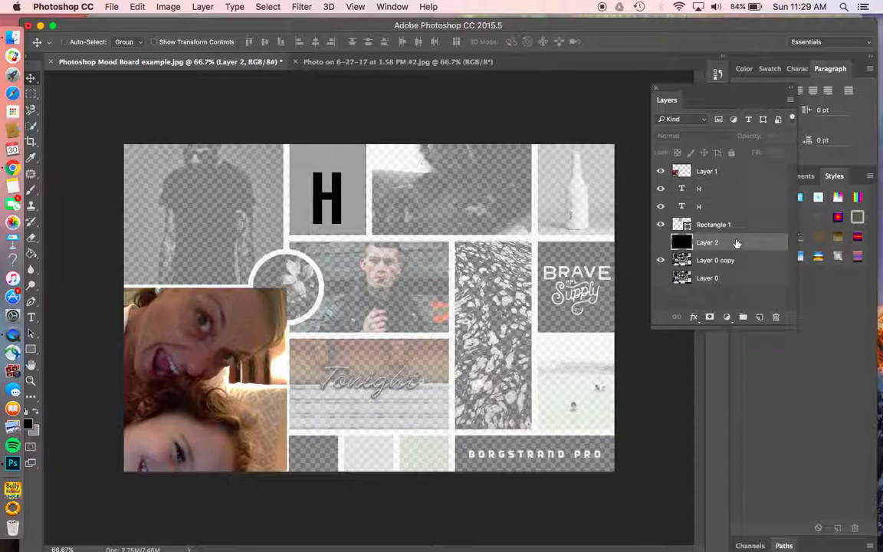
drag(738, 206, 779, 320)
click(663, 224)
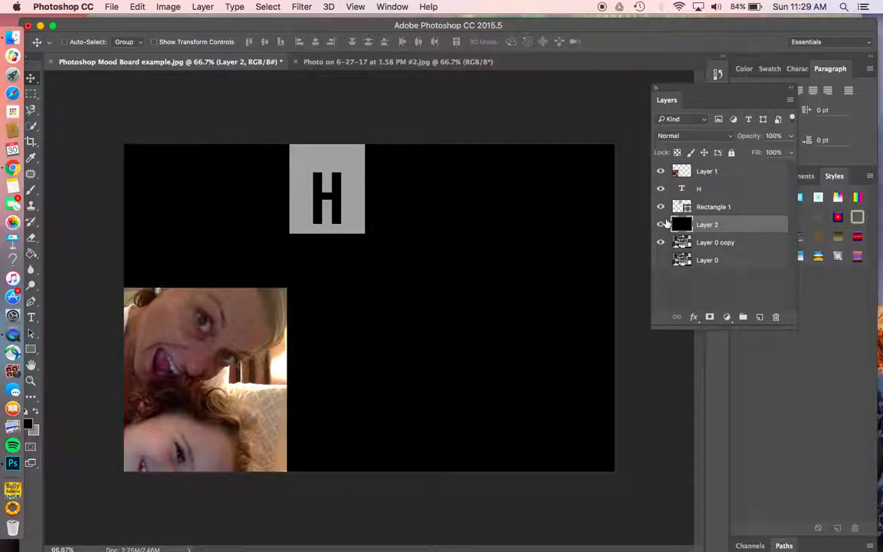